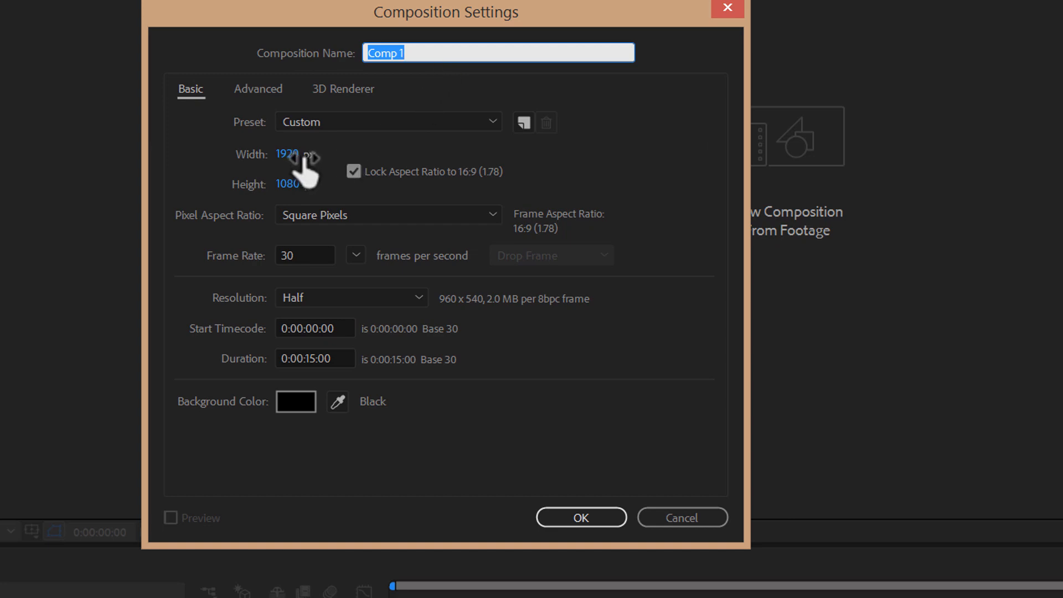
Step: Create a 1920 x 1080 px, 30 fps, 15-second composition and add a rectangle shape layer filling the whole frame
{"action": "left_click", "coordinate": [609, 517]}
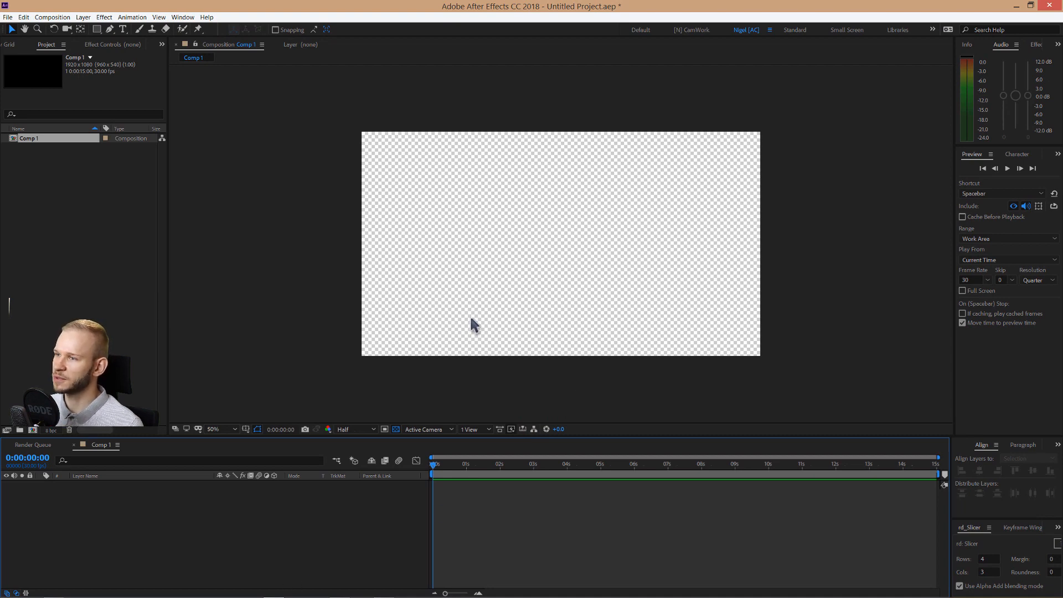
{"action": "double_click", "coordinate": [98, 30]}
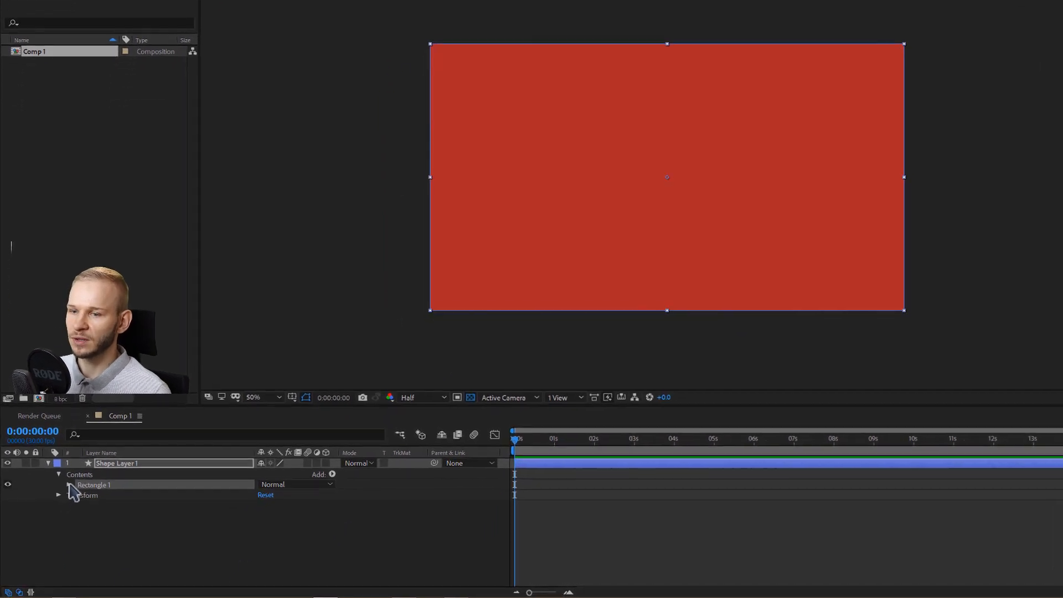
Step: Halve the rectangle path's size to 960 x 540, keeping its proportions linked, and collapse the shape layer
{"action": "left_click", "coordinate": [70, 484]}
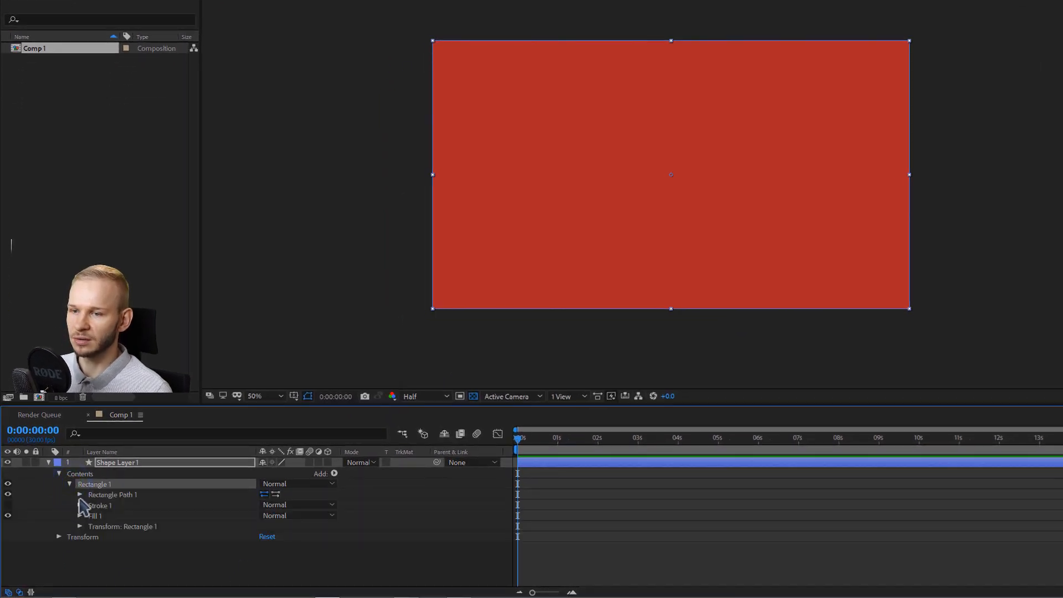
{"action": "left_click", "coordinate": [79, 494]}
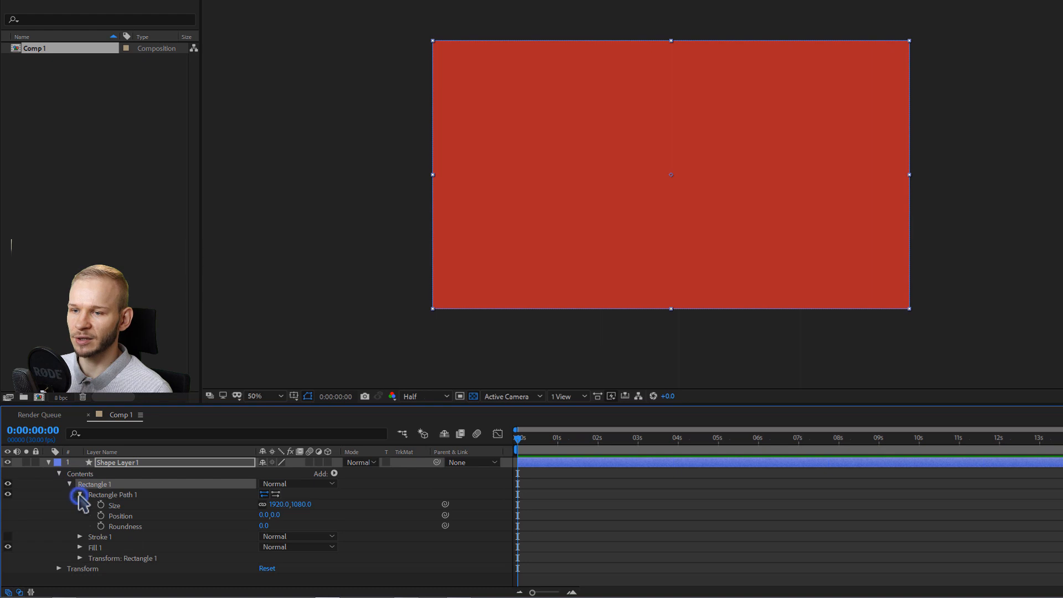
{"action": "left_click", "coordinate": [279, 504]}
{"action": "key", "text": "Right"}
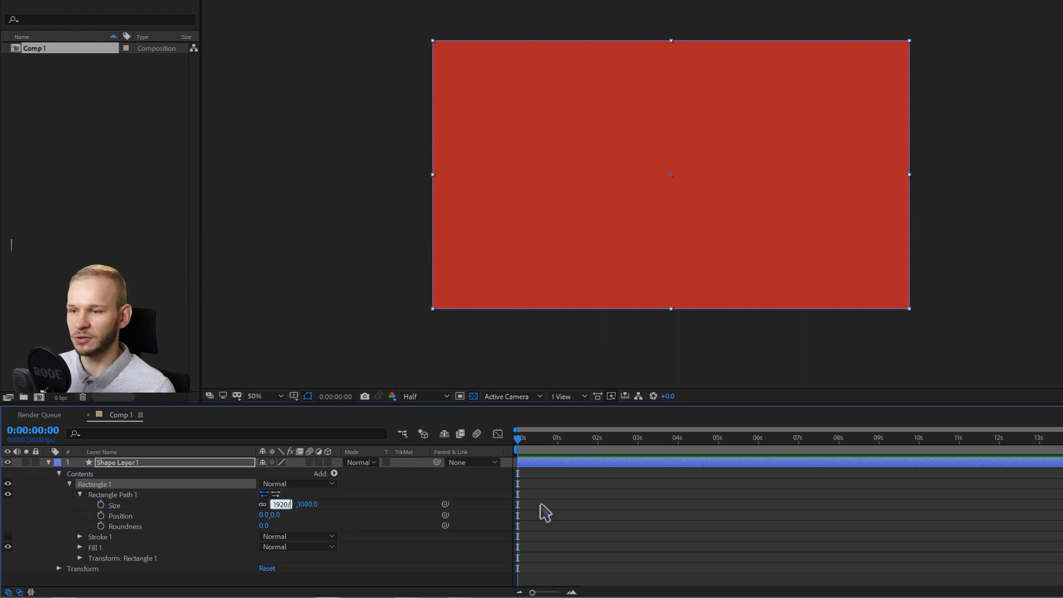
{"action": "type", "text": "/2"}
{"action": "key", "text": "Return"}
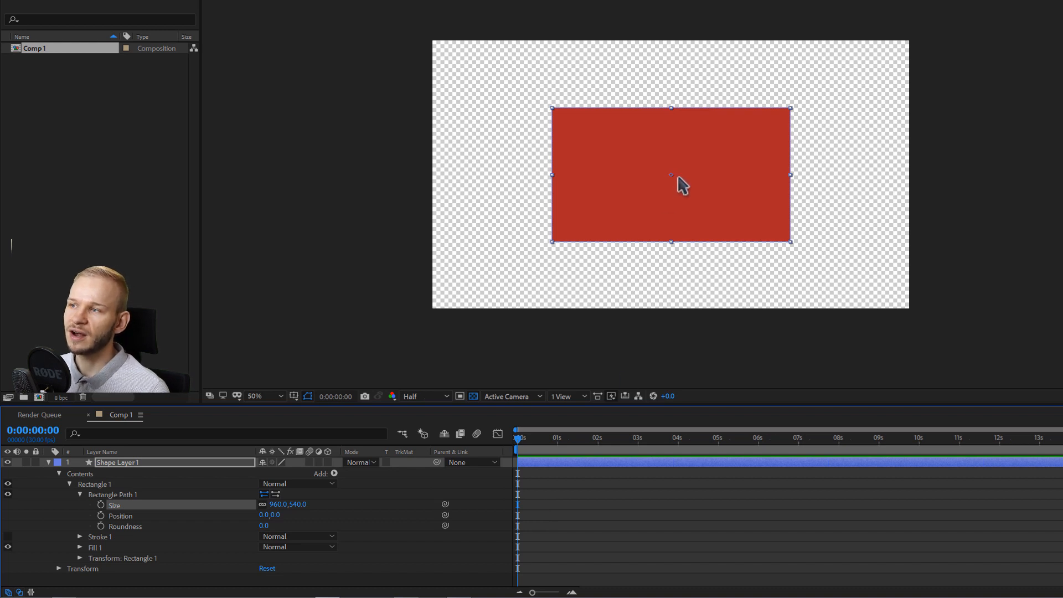
{"action": "left_click", "coordinate": [48, 463]}
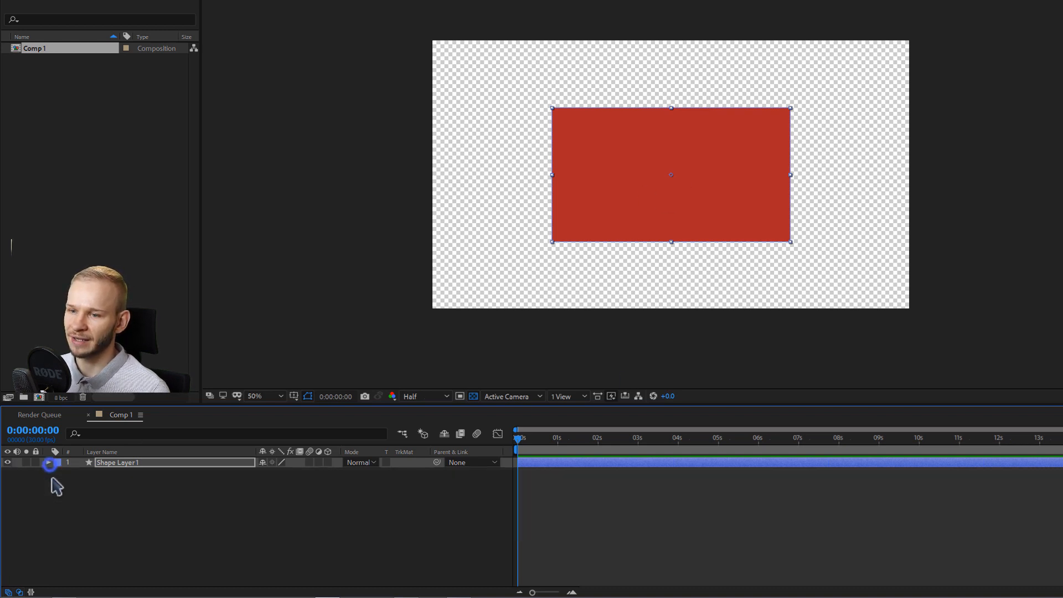
Step: Duplicate the rectangle shape layer three times and select the original, Shape Layer 1
{"action": "left_click", "coordinate": [125, 464]}
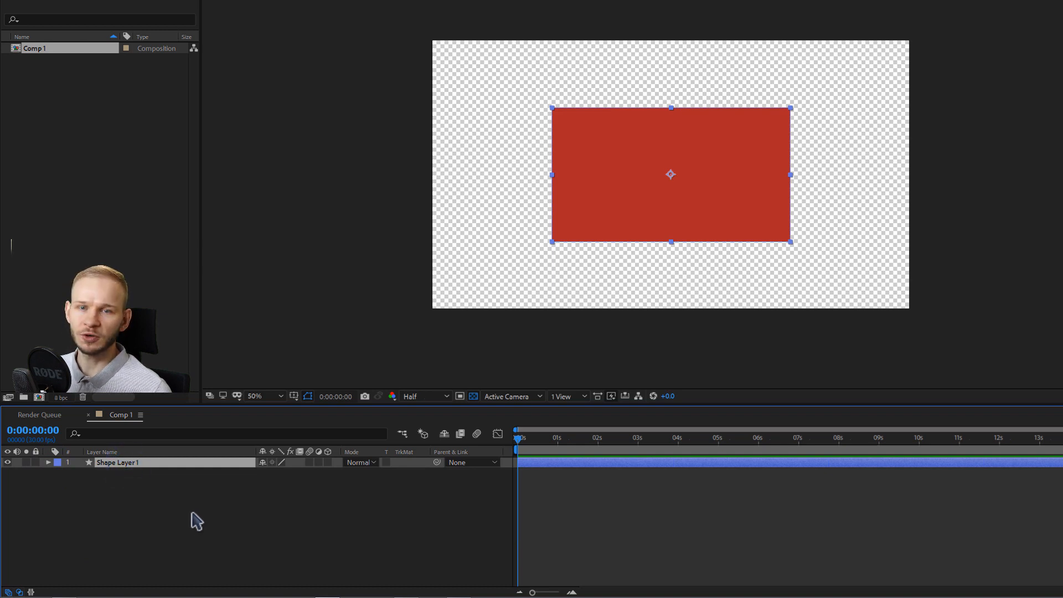
{"action": "key", "text": "ctrl+d"}
{"action": "key", "text": "ctrl+d"}
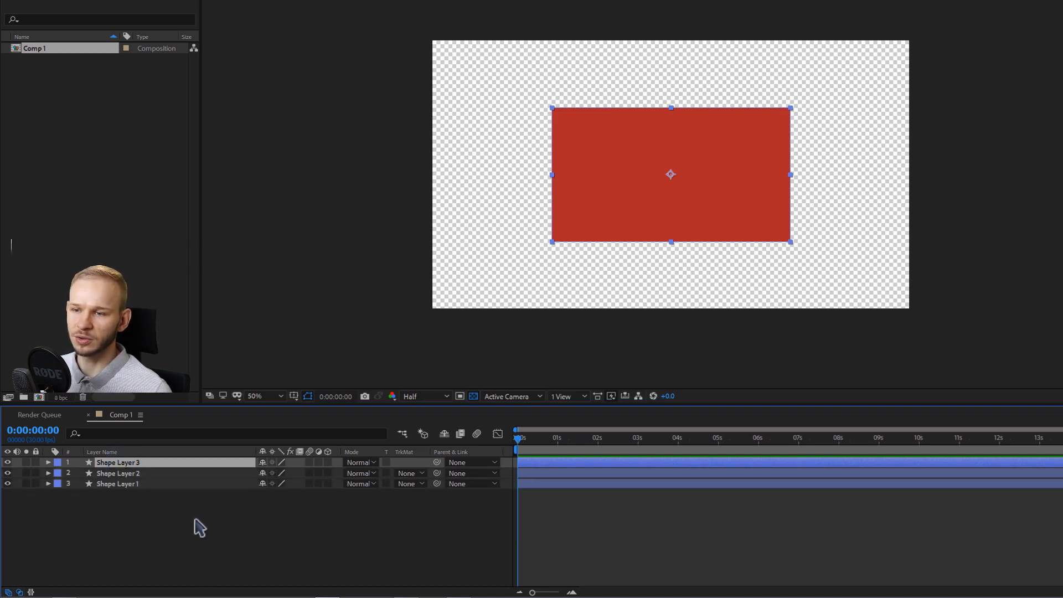
{"action": "key", "text": "ctrl+d"}
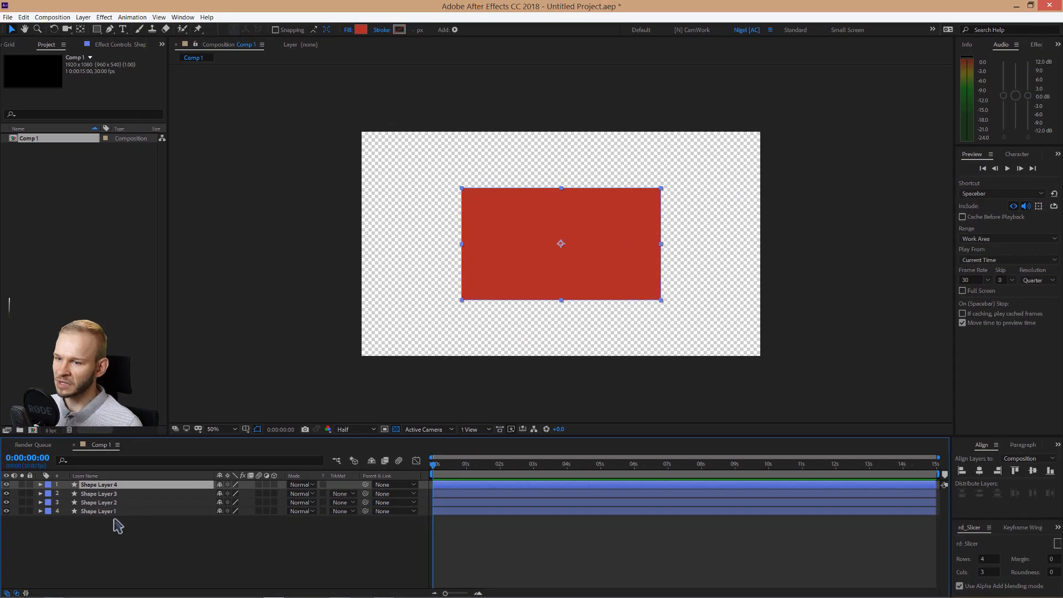
{"action": "left_click", "coordinate": [111, 512]}
{"action": "left_click_drag", "start_coordinate": [518, 274], "coordinate": [478, 334]}
{"action": "key", "text": "ctrl+z"}
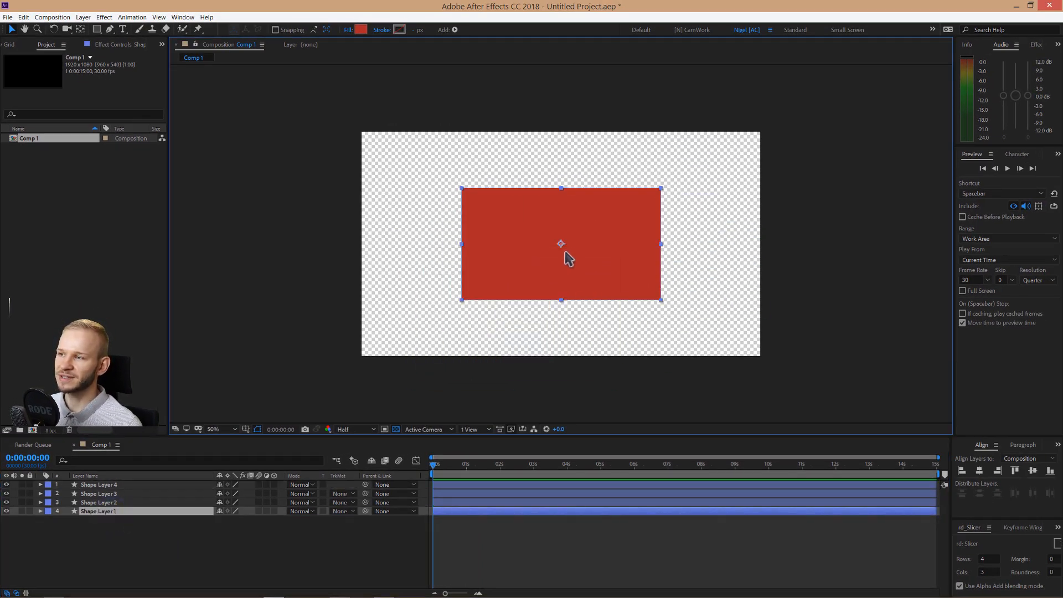
{"action": "left_click", "coordinate": [183, 18]}
{"action": "left_click", "coordinate": [183, 16]}
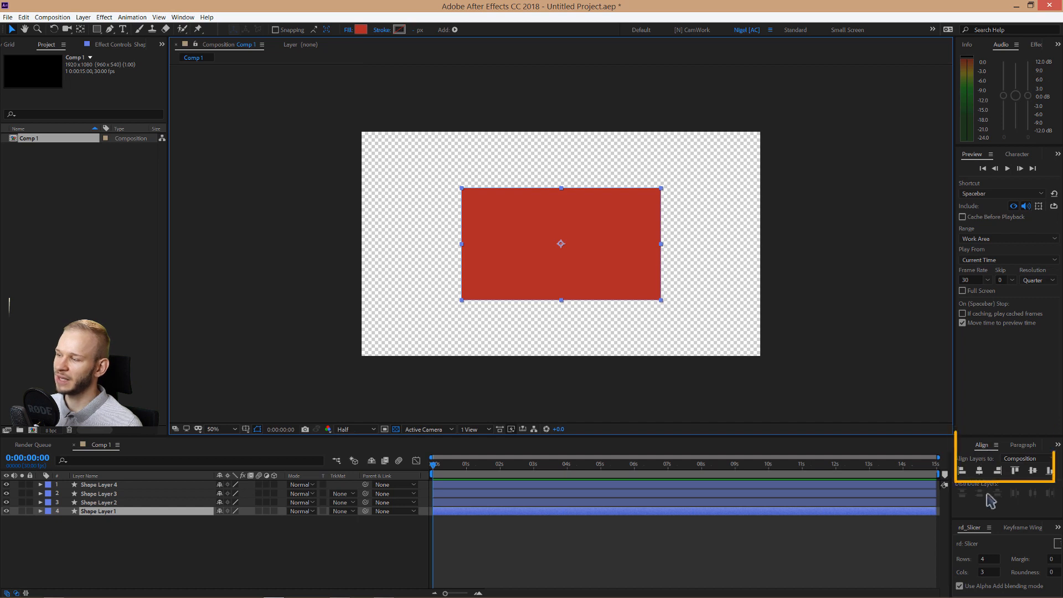
Step: Align Shape Layer 1 to the composition's upper-left corner and Shape Layer 4 to its lower-left corner
{"action": "left_click", "coordinate": [962, 471]}
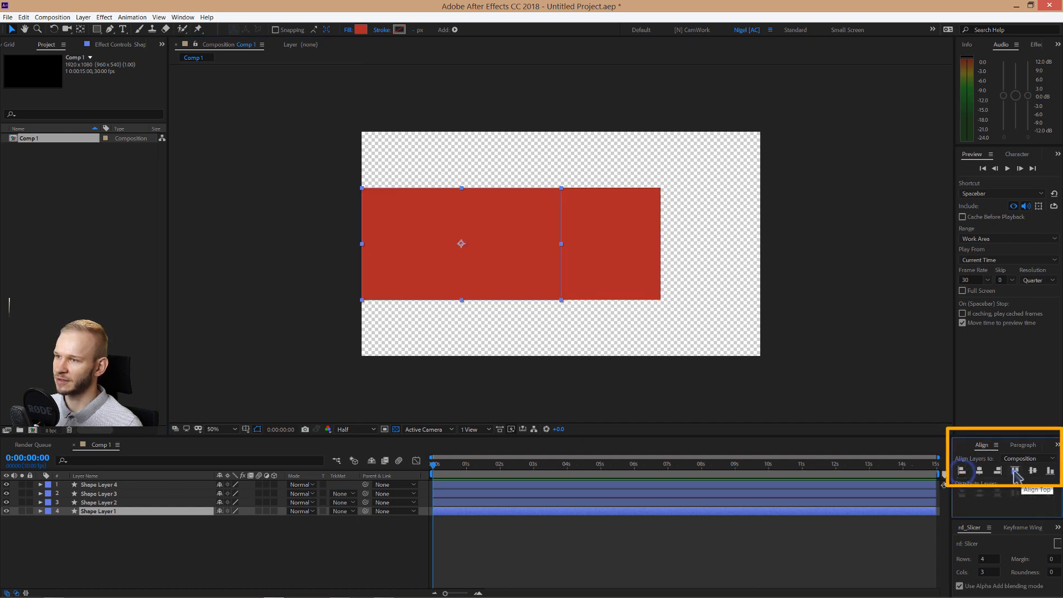
{"action": "left_click", "coordinate": [1015, 471]}
{"action": "left_click", "coordinate": [573, 275]}
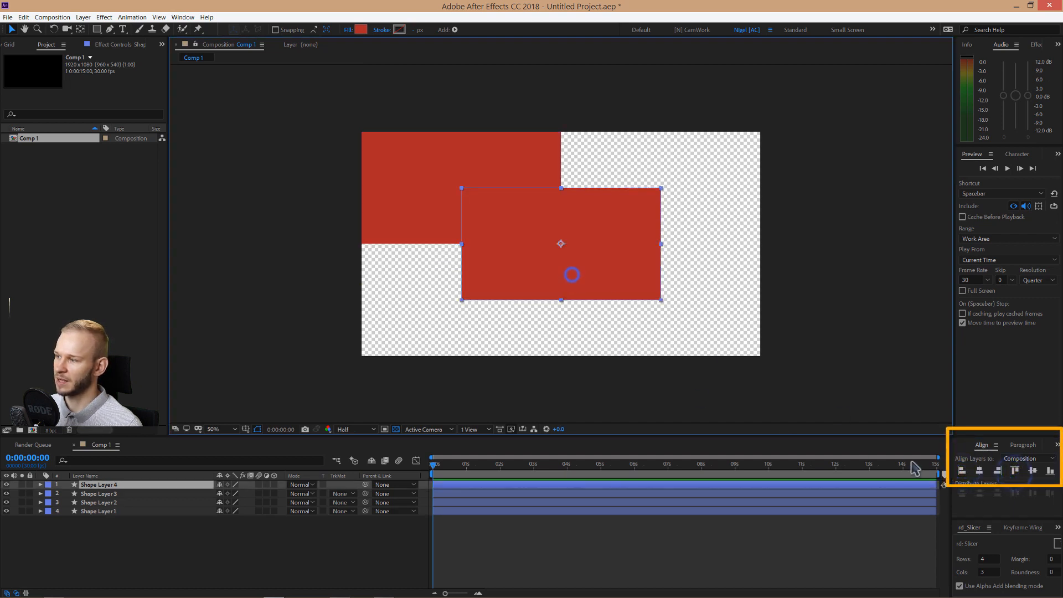
{"action": "left_click", "coordinate": [961, 471]}
{"action": "left_click", "coordinate": [1050, 470]}
Step: Align Shape Layer 3 to the composition's upper-right corner and Shape Layer 2 to its lower-right corner
{"action": "left_click", "coordinate": [637, 259]}
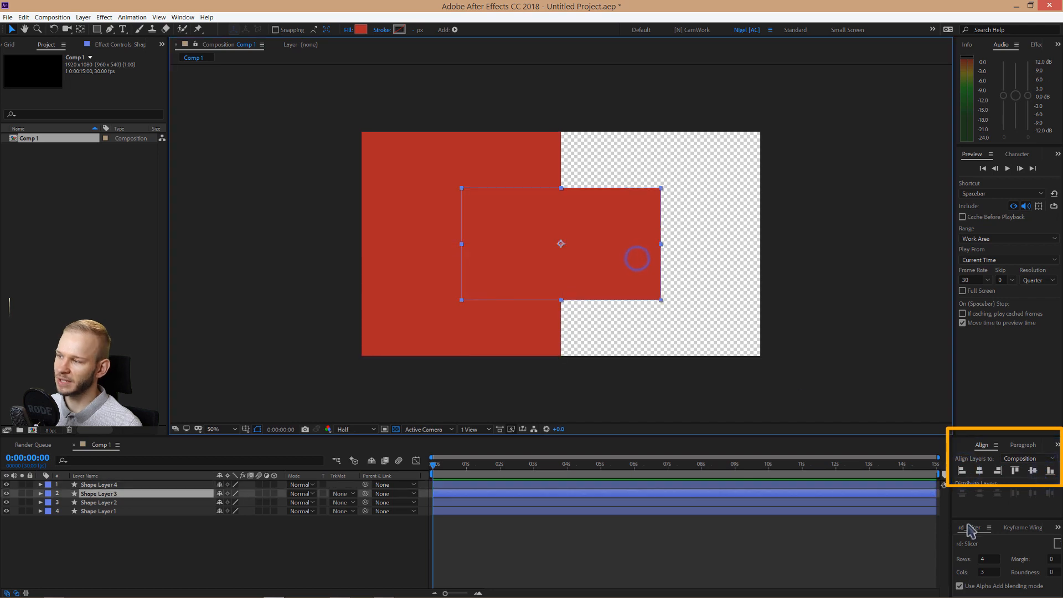
{"action": "left_click", "coordinate": [997, 471]}
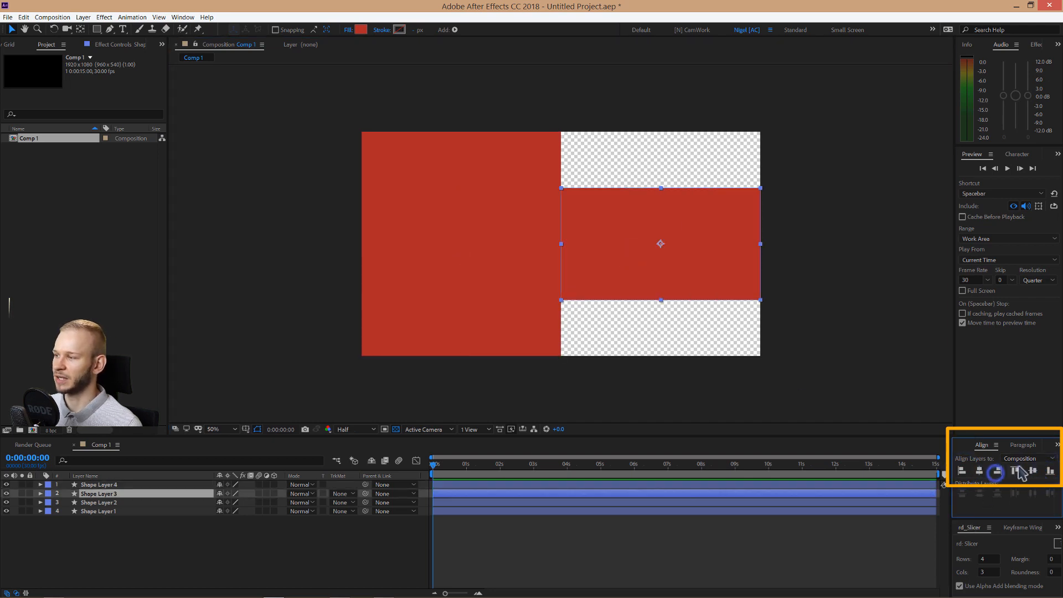
{"action": "left_click", "coordinate": [1015, 471]}
{"action": "left_click", "coordinate": [644, 285]}
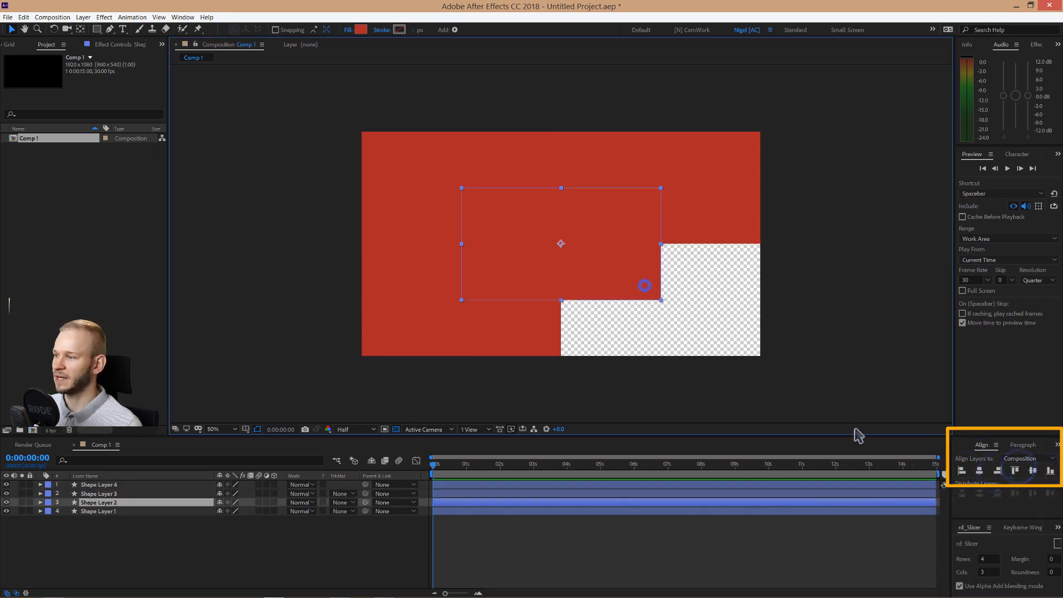
{"action": "left_click", "coordinate": [997, 470]}
{"action": "left_click", "coordinate": [1050, 470]}
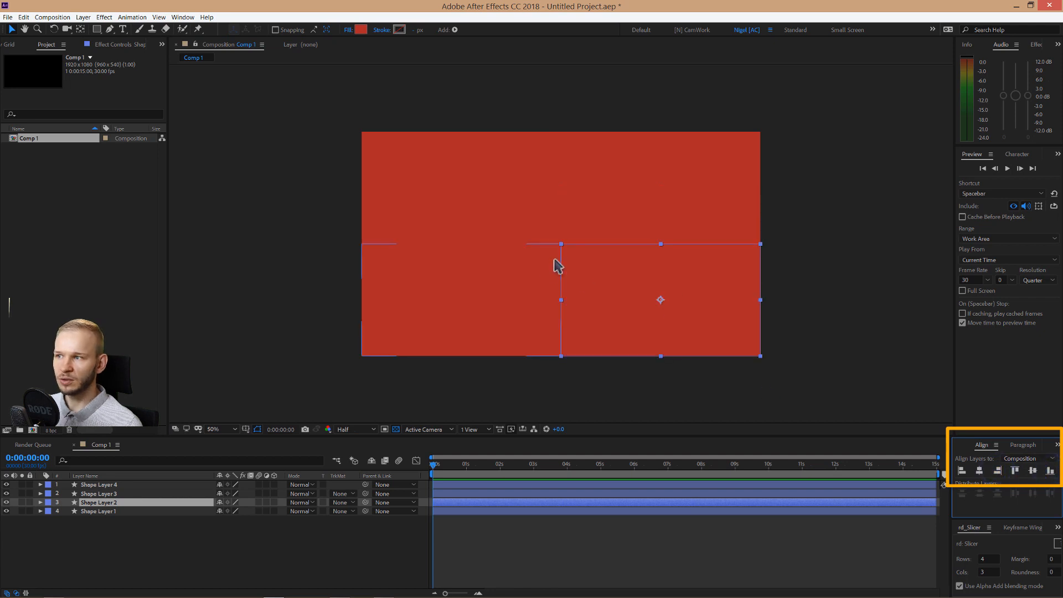
{"action": "scroll", "coordinate": [555, 259], "scroll_direction": "up", "scroll_amount": 5}
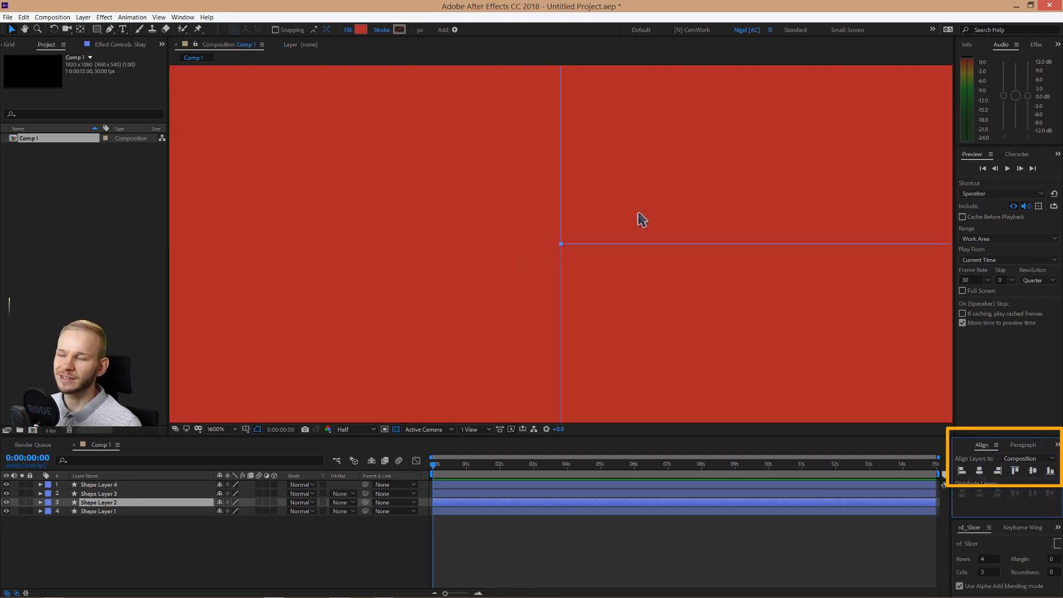
{"action": "scroll", "coordinate": [662, 241], "scroll_direction": "down", "scroll_amount": 3}
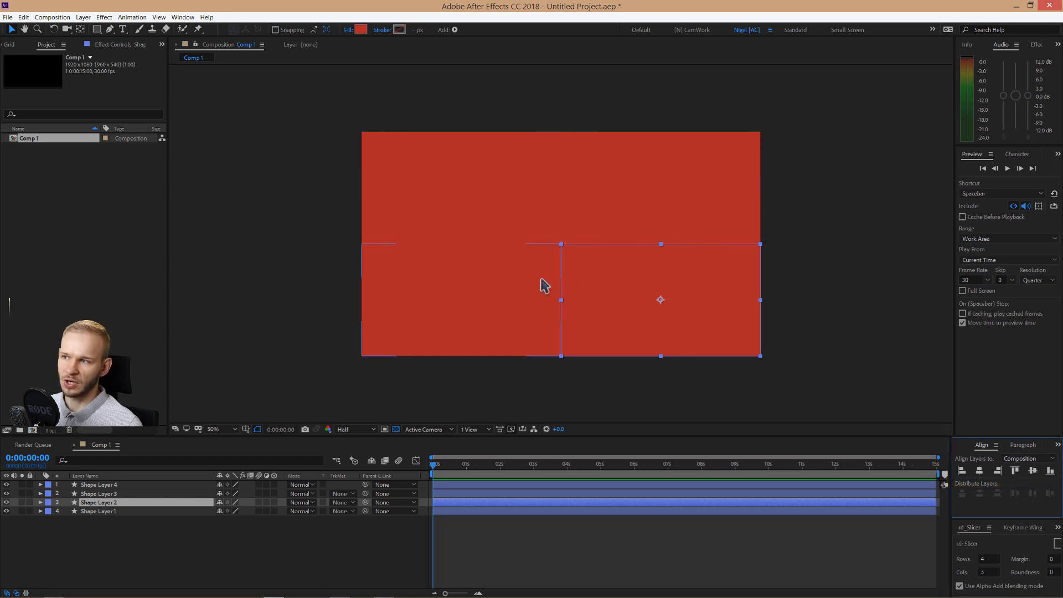
Step: Pre-compose Shape Layer 1 with all its attributes moved into the new composition, and hide all the other layers
{"action": "left_click", "coordinate": [498, 217]}
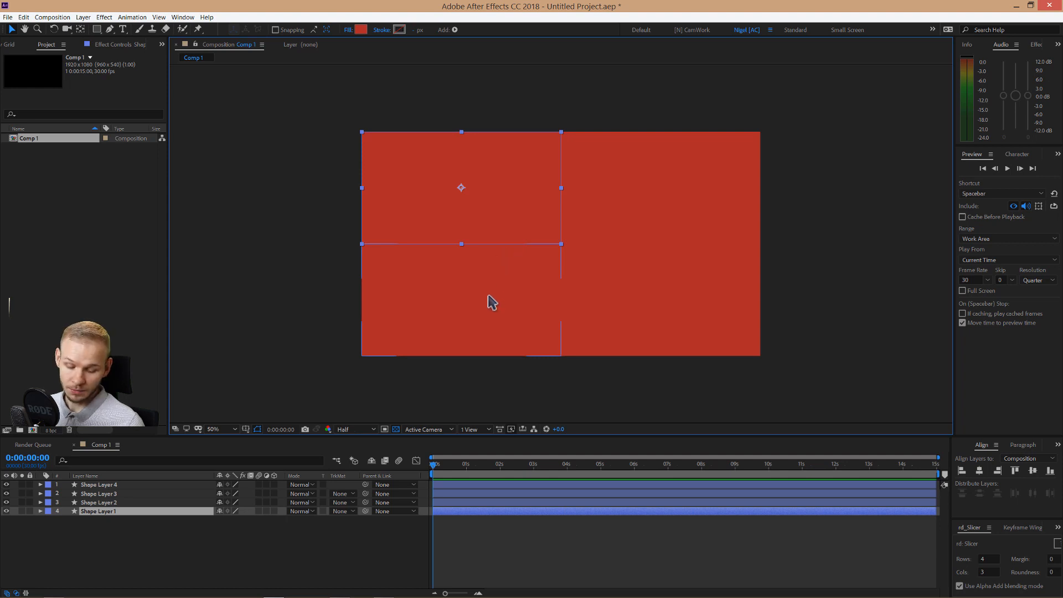
{"action": "key", "text": "ctrl+shift+c"}
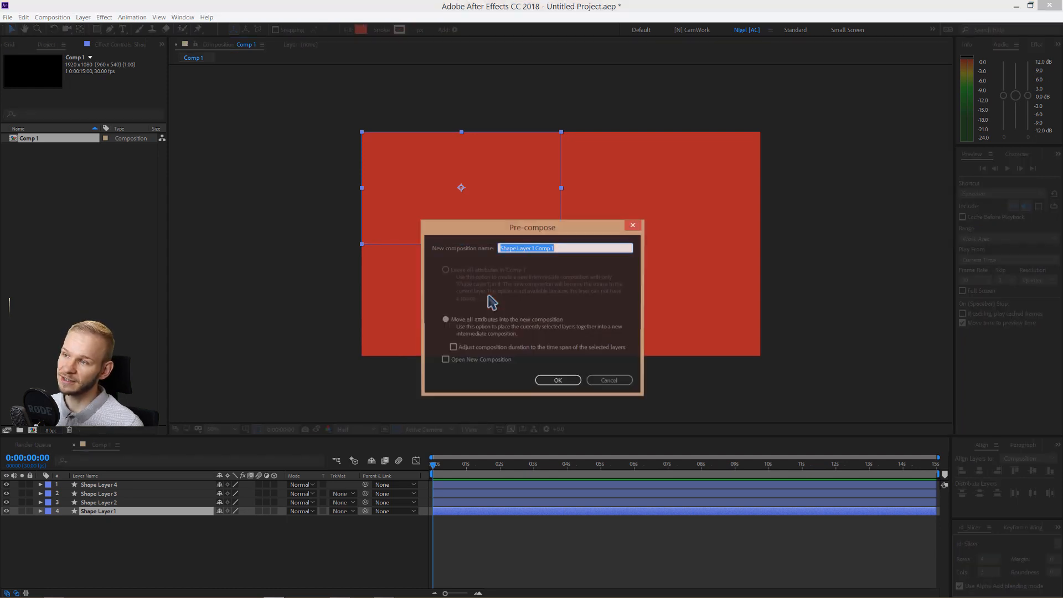
{"action": "left_click", "coordinate": [559, 382]}
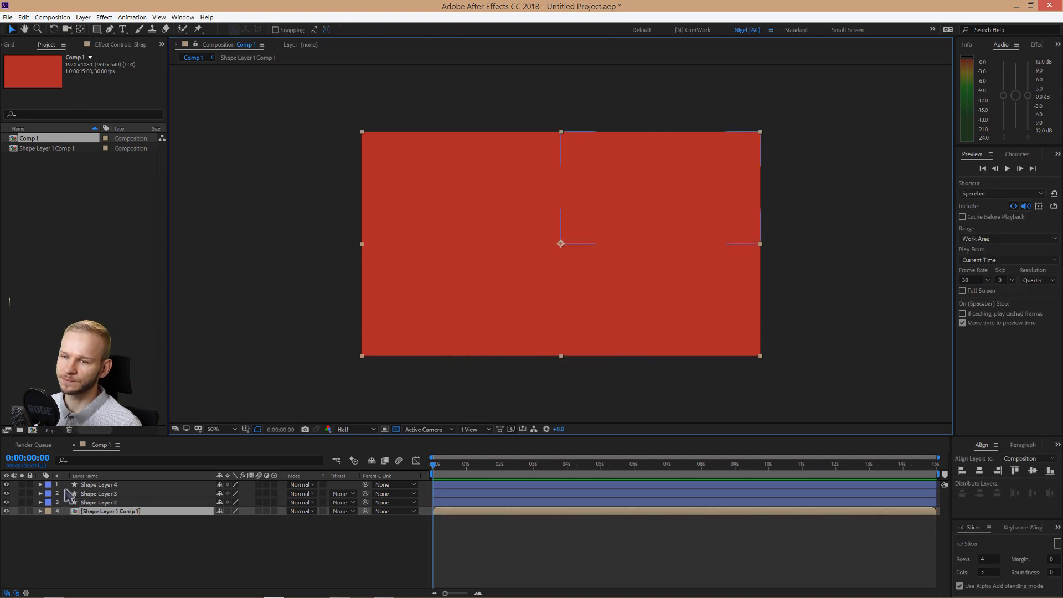
{"action": "left_click", "coordinate": [6, 511], "text": "alt"}
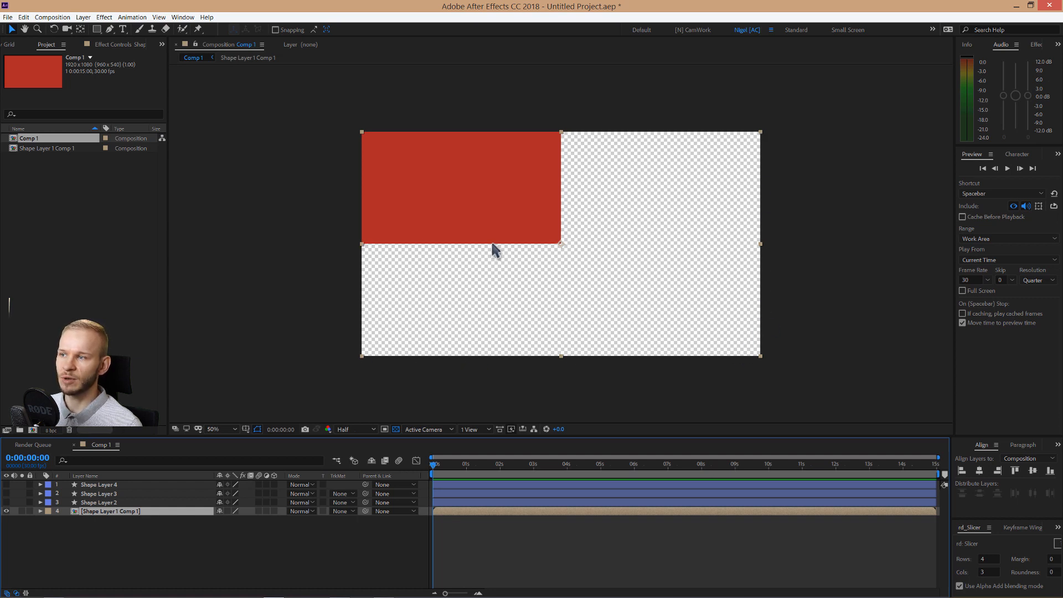
Step: Rename the pre-composed layer as 1/4 comp
{"action": "scroll", "coordinate": [560, 244], "scroll_direction": "up", "scroll_amount": 4}
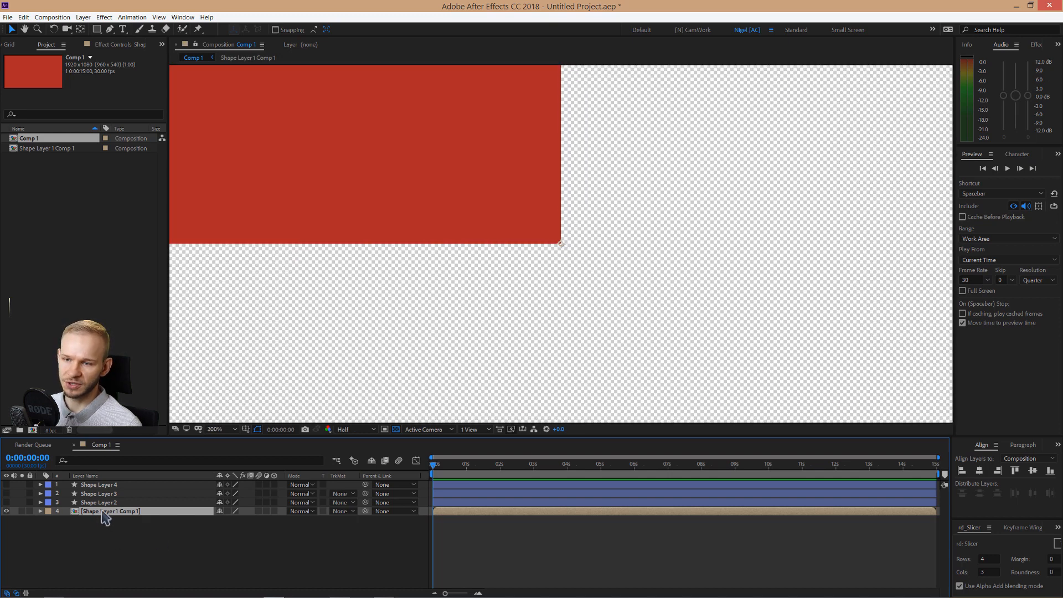
{"action": "key", "text": "Return"}
{"action": "type", "text": "1/4 com"}
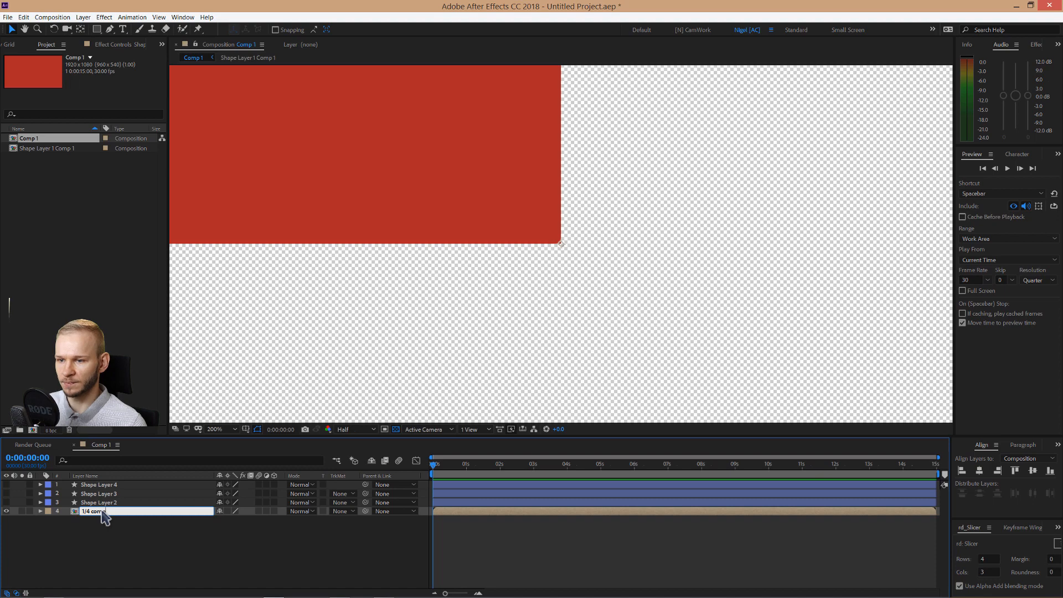
{"action": "key", "text": "Return"}
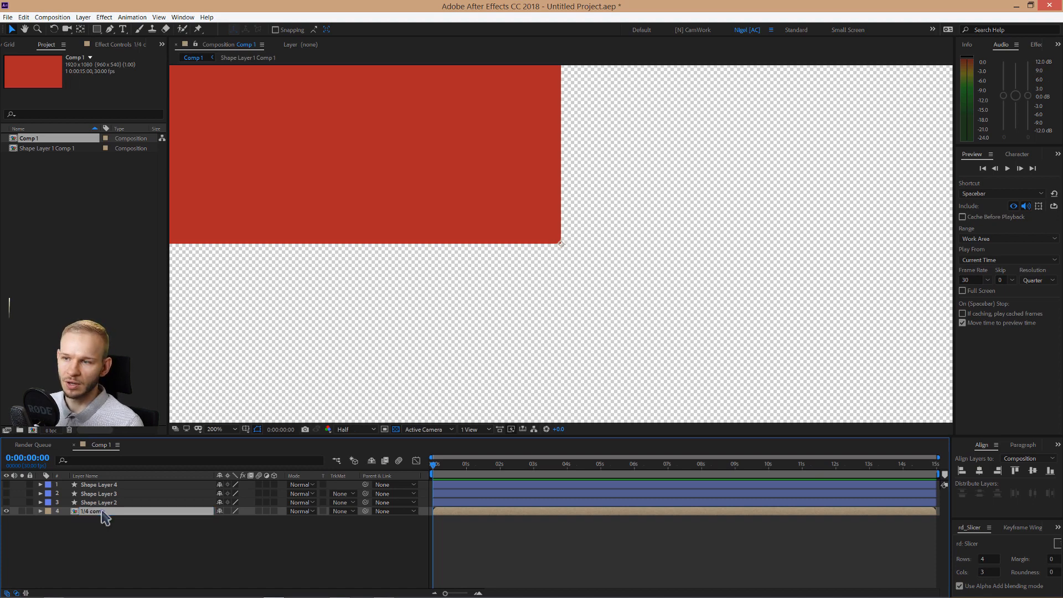
Step: Open the 1/4 comp precomposition and draw a region of interest slightly larger than the red rectangle
{"action": "double_click", "coordinate": [105, 512]}
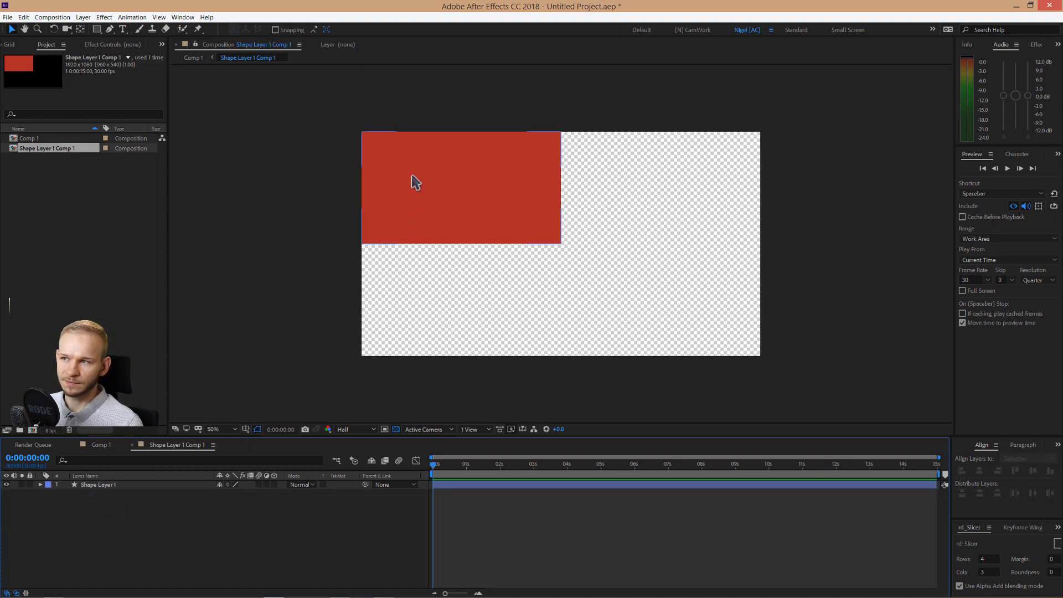
{"action": "left_click_drag", "start_coordinate": [395, 176], "coordinate": [452, 216]}
{"action": "key", "text": "ctrl+z"}
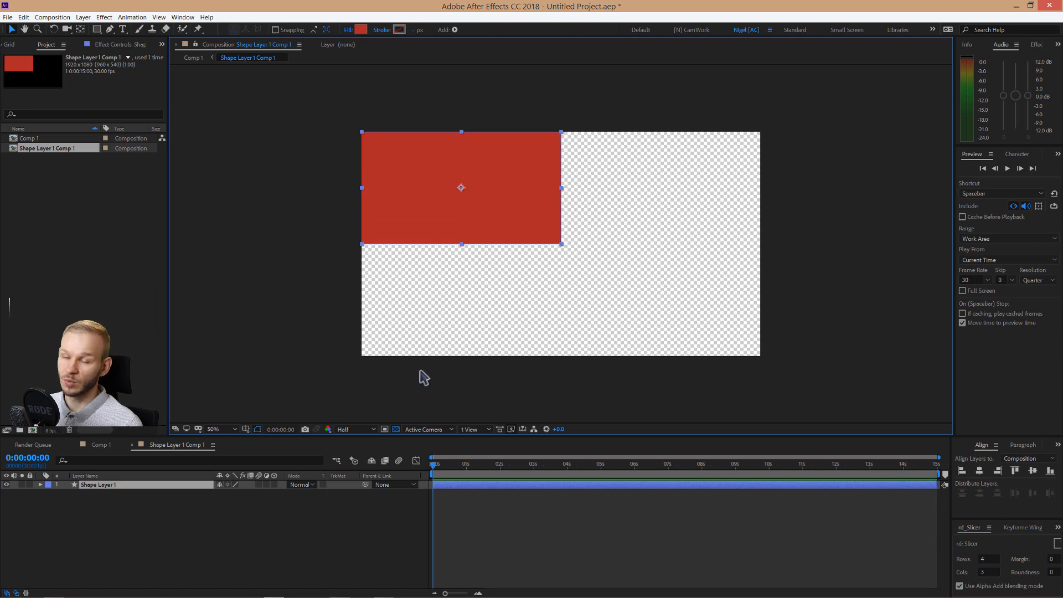
{"action": "left_click", "coordinate": [384, 430]}
{"action": "left_click_drag", "start_coordinate": [339, 112], "coordinate": [496, 228]}
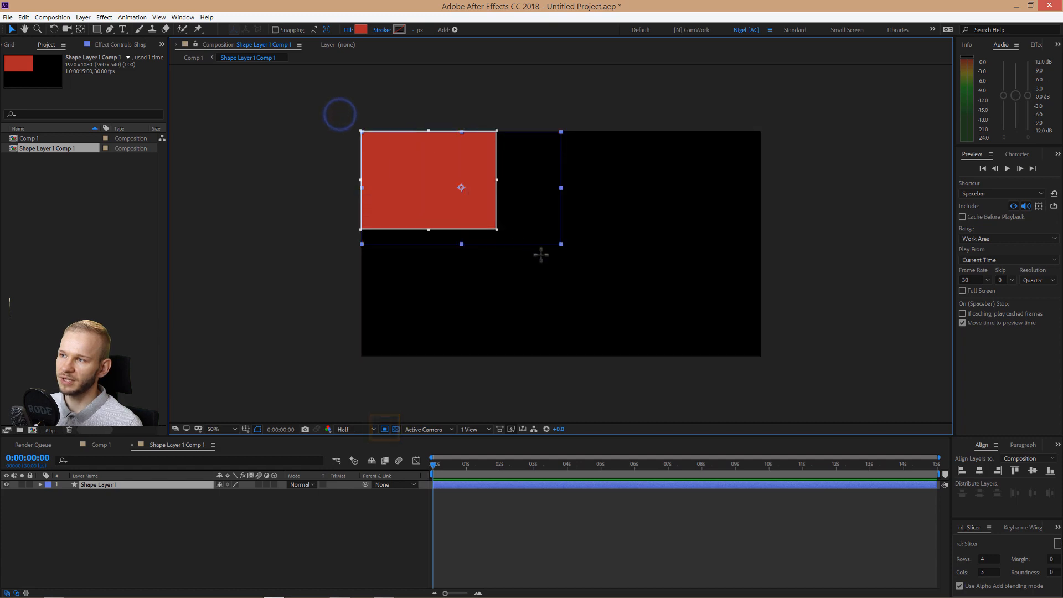
{"action": "left_click_drag", "start_coordinate": [541, 254], "coordinate": [564, 249]}
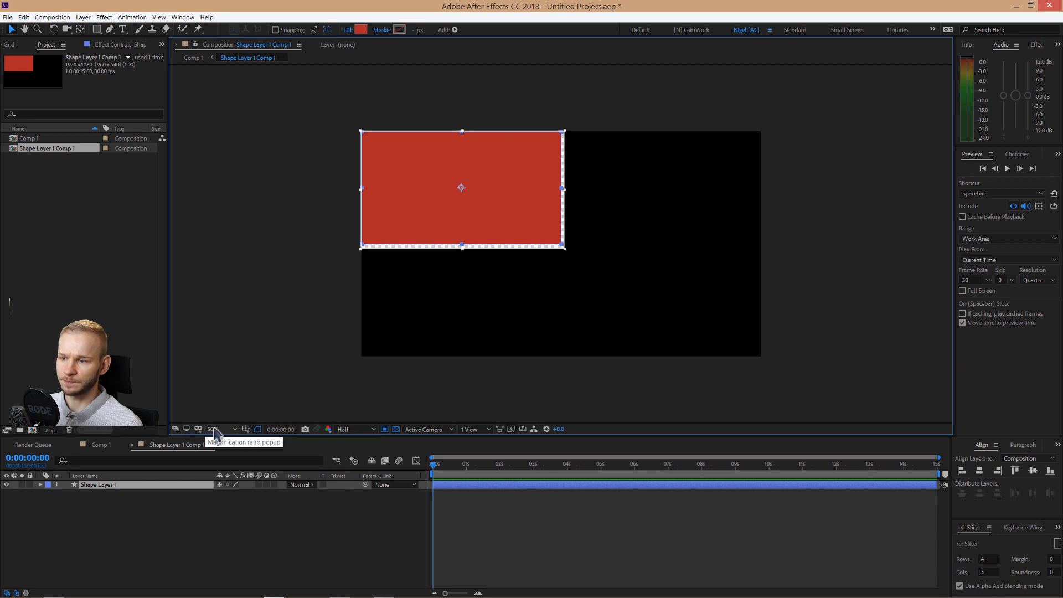
Step: Show the title/action safe guides and fit the region of interest's lower-right corner to the red rectangle's corner at the composition centre
{"action": "left_click", "coordinate": [247, 428]}
{"action": "left_click", "coordinate": [255, 440]}
{"action": "scroll", "coordinate": [562, 246], "scroll_direction": "up", "scroll_amount": 5}
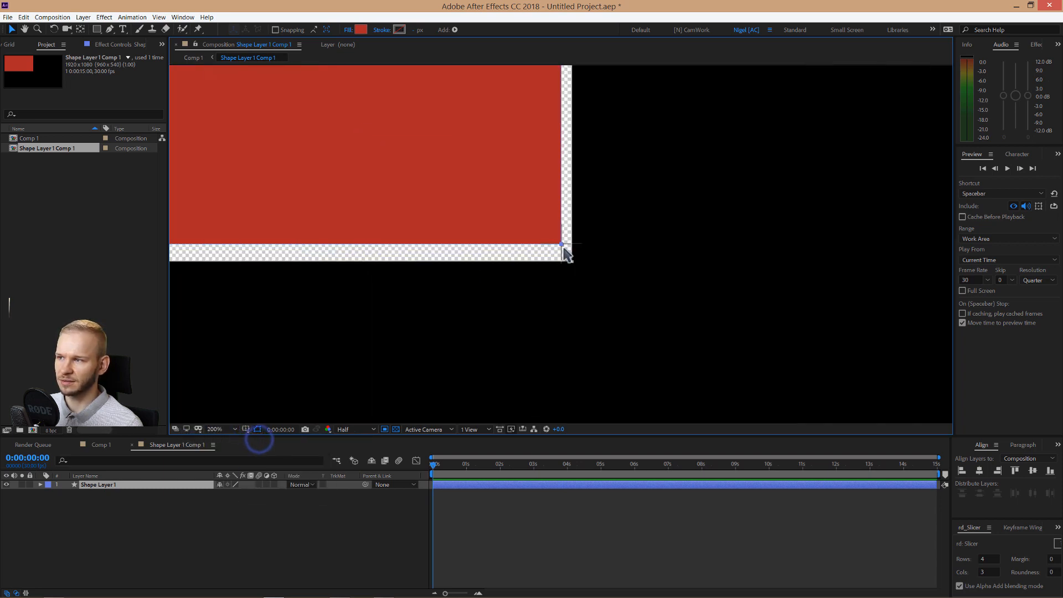
{"action": "scroll", "coordinate": [579, 256], "scroll_direction": "up", "scroll_amount": 1}
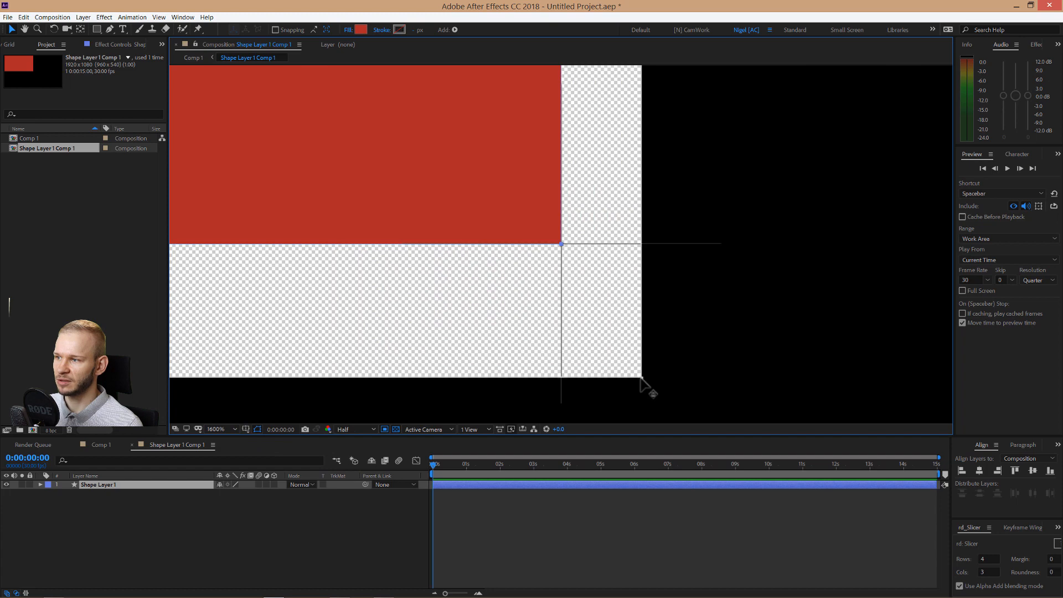
{"action": "left_click_drag", "start_coordinate": [641, 379], "coordinate": [563, 244]}
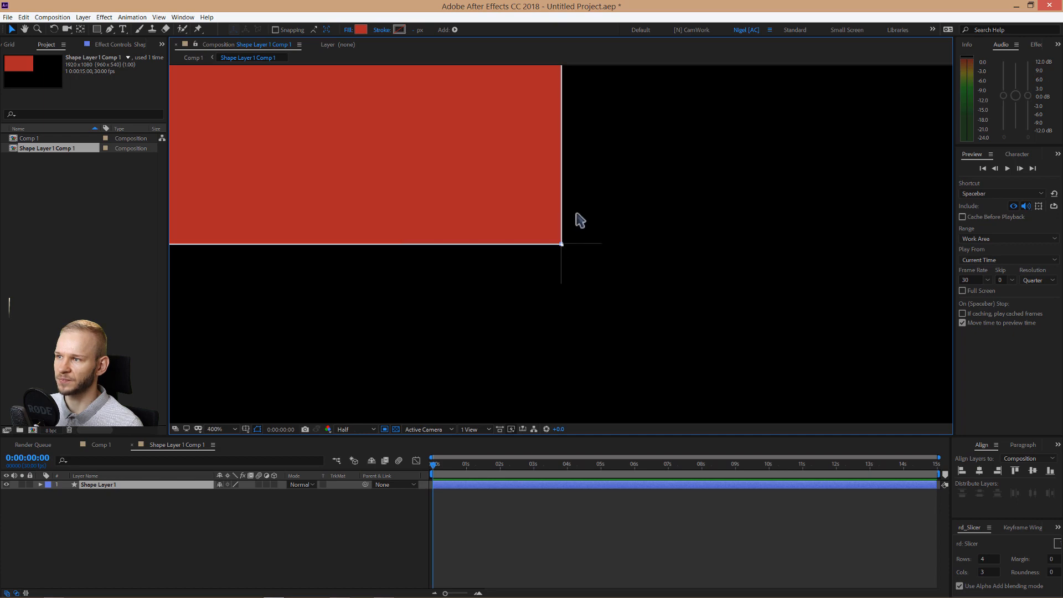
{"action": "scroll", "coordinate": [580, 220], "scroll_direction": "down", "scroll_amount": 7}
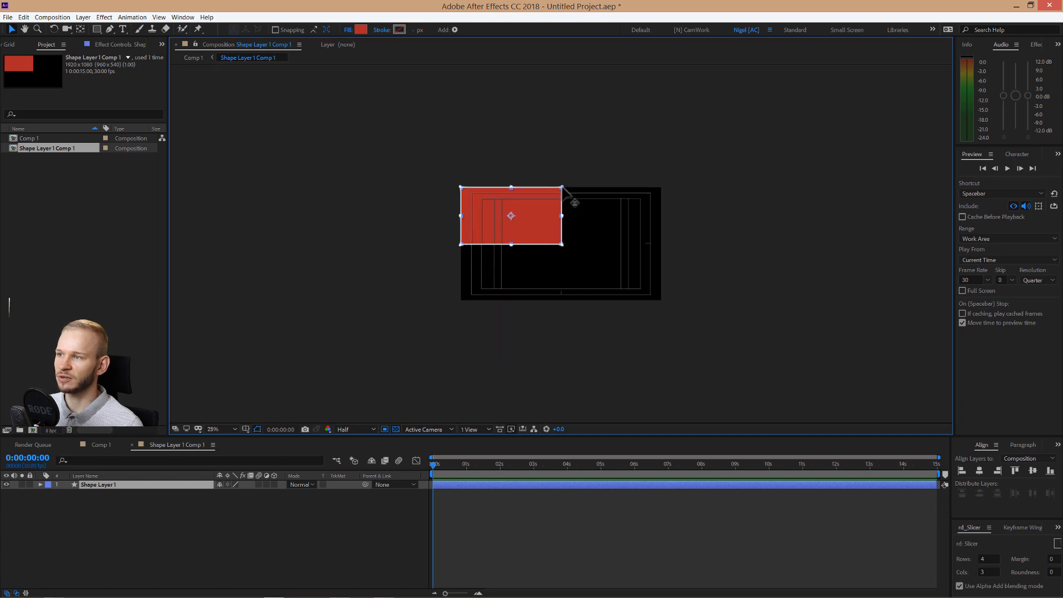
Step: Crop the precomposed quarter composition to its region of interest
{"action": "left_click", "coordinate": [52, 18]}
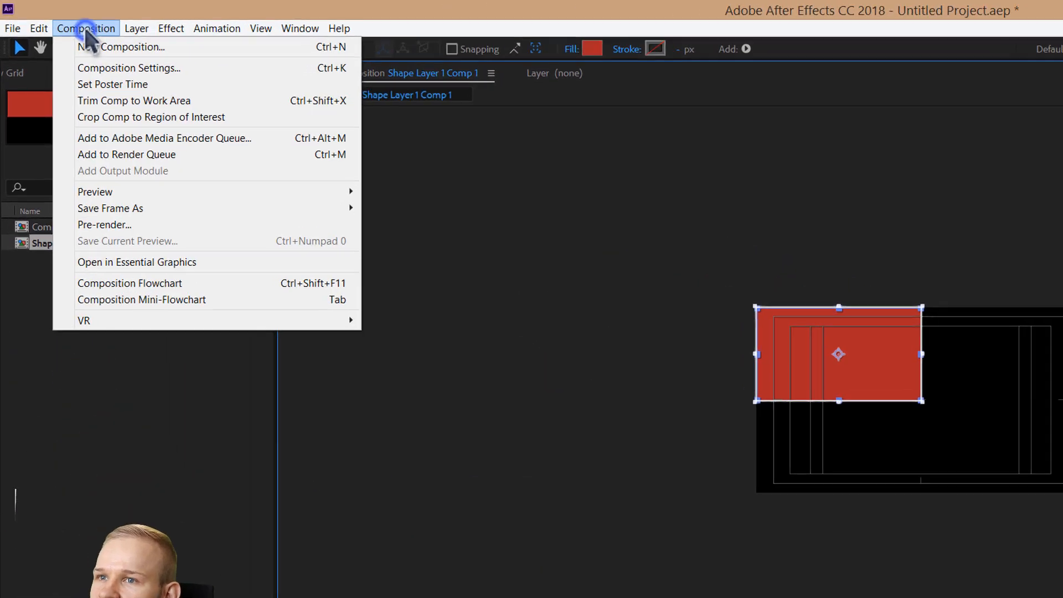
{"action": "mouse_move", "coordinate": [110, 19]}
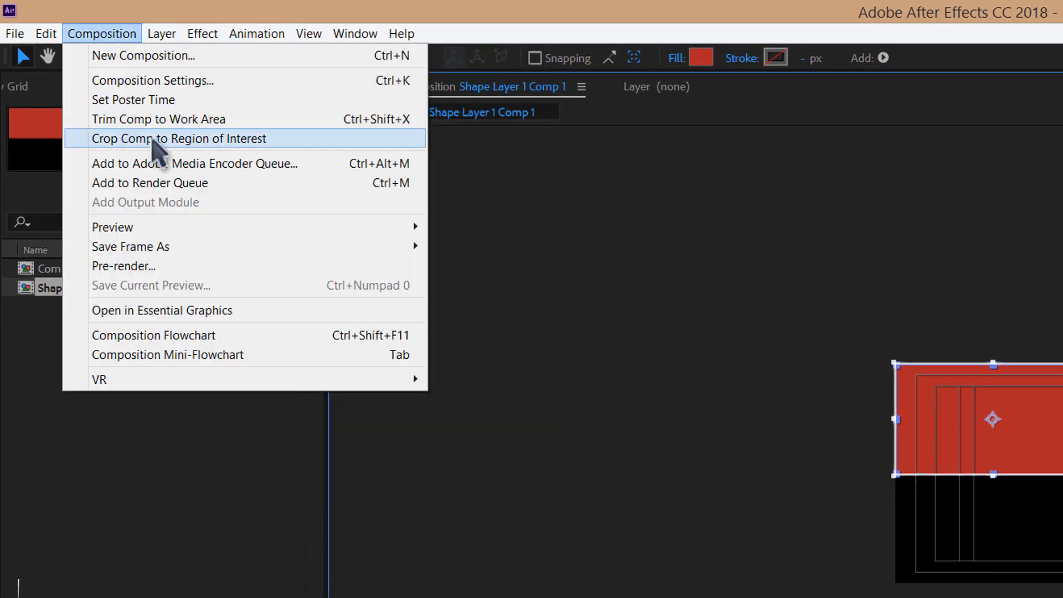
{"action": "left_click", "coordinate": [171, 139]}
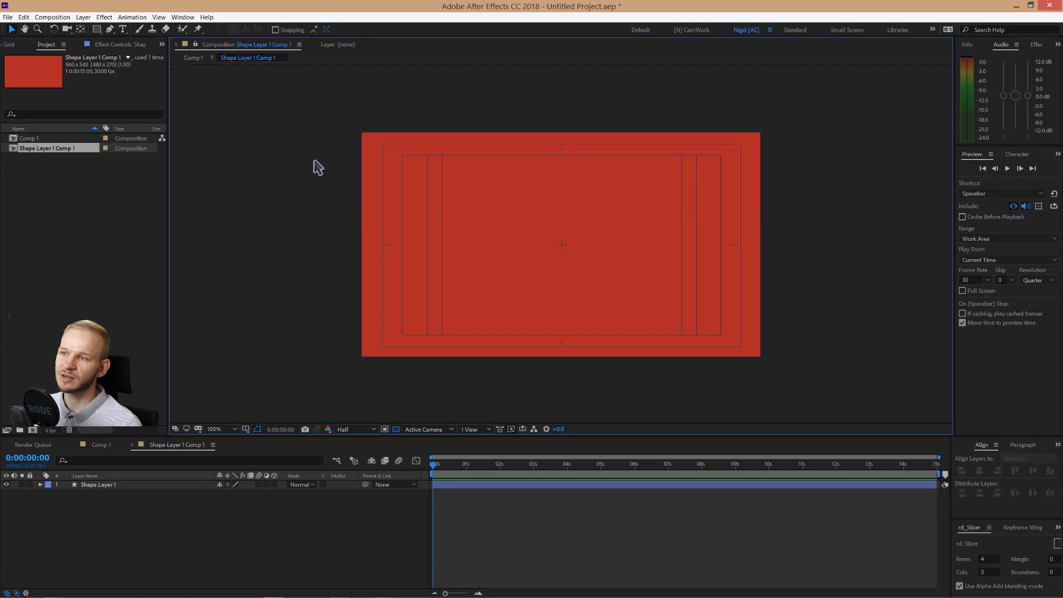
Step: Return to Comp 1 and align the 1/4 comp layer to the composition's left and top edges
{"action": "left_click", "coordinate": [101, 445]}
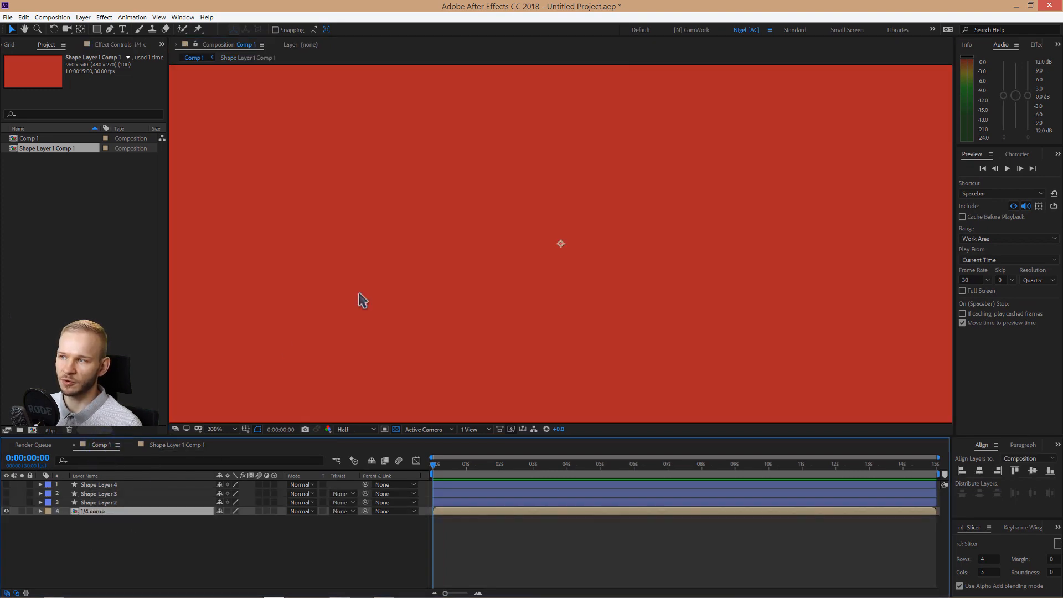
{"action": "scroll", "coordinate": [359, 294], "scroll_direction": "down", "scroll_amount": 2}
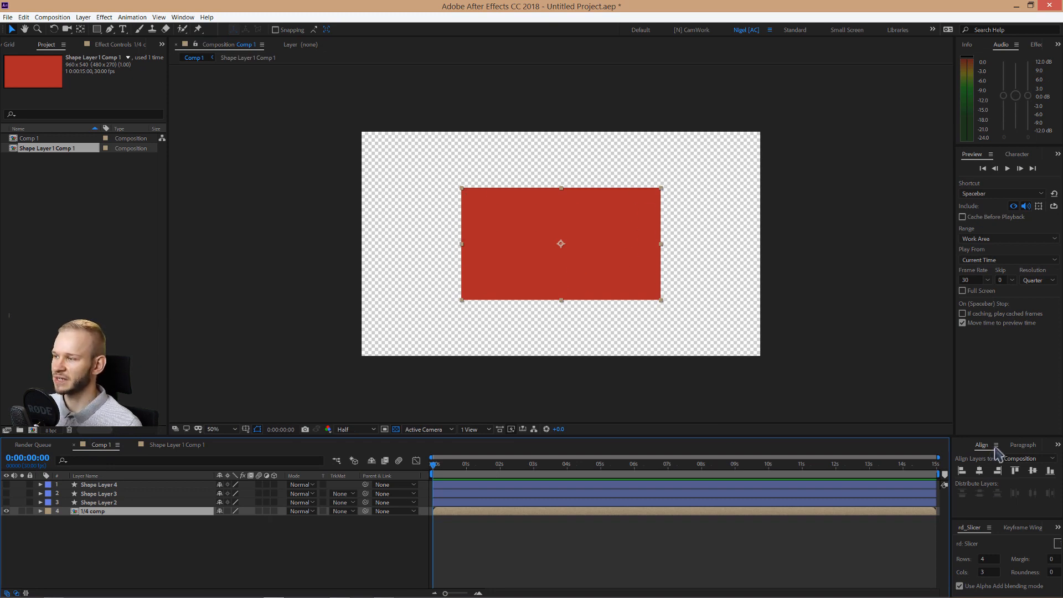
{"action": "left_click", "coordinate": [961, 472]}
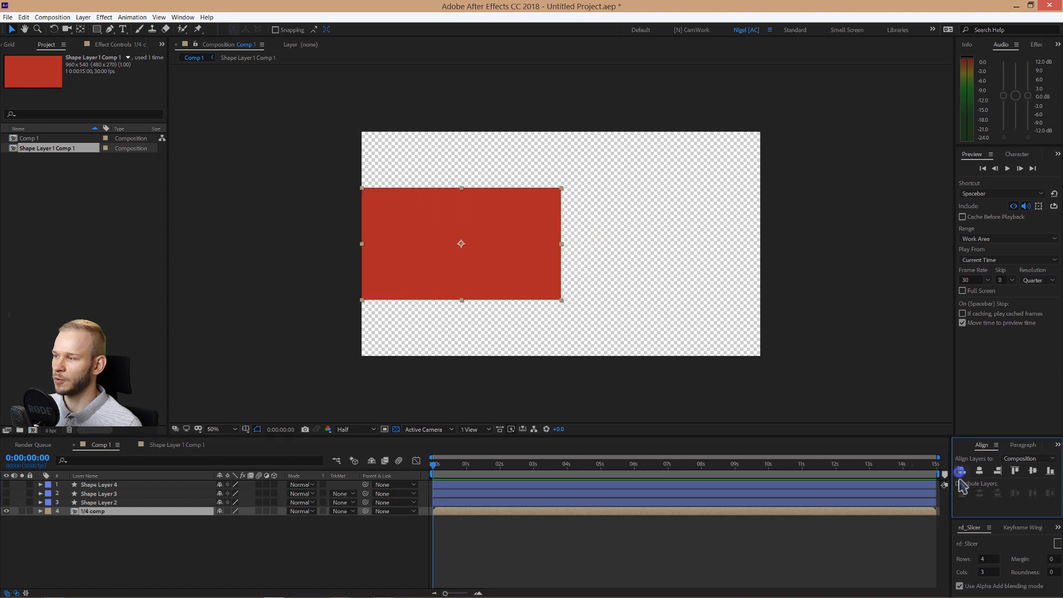
{"action": "left_click", "coordinate": [1015, 470]}
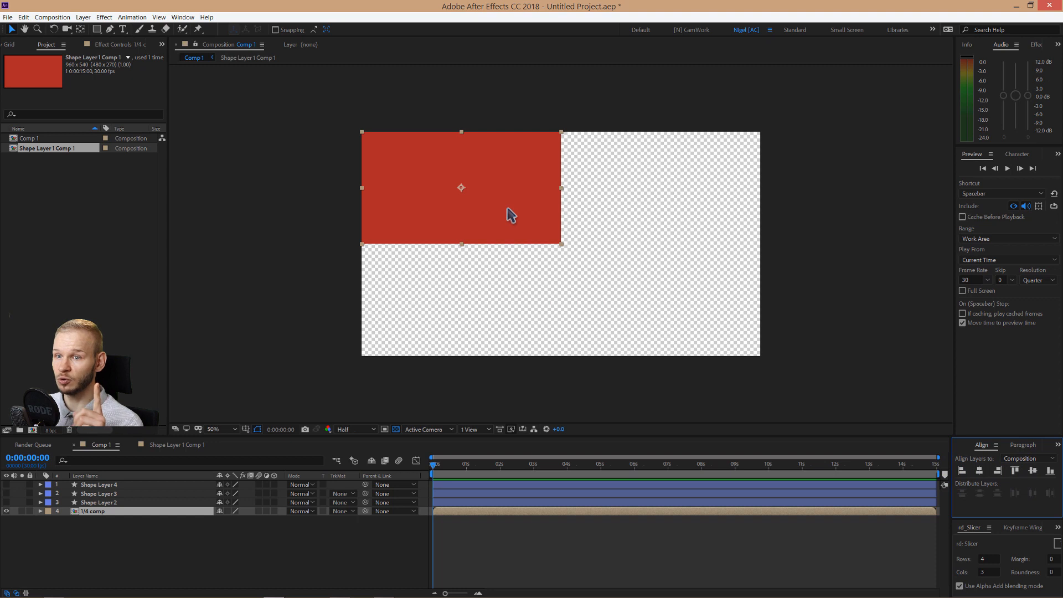
Step: Show the layers' source names in Comp 1 and rename the Shape Layer 1 Comp 1 composition in the project as 1/4 comp
{"action": "left_click", "coordinate": [94, 523]}
{"action": "left_click", "coordinate": [88, 512]}
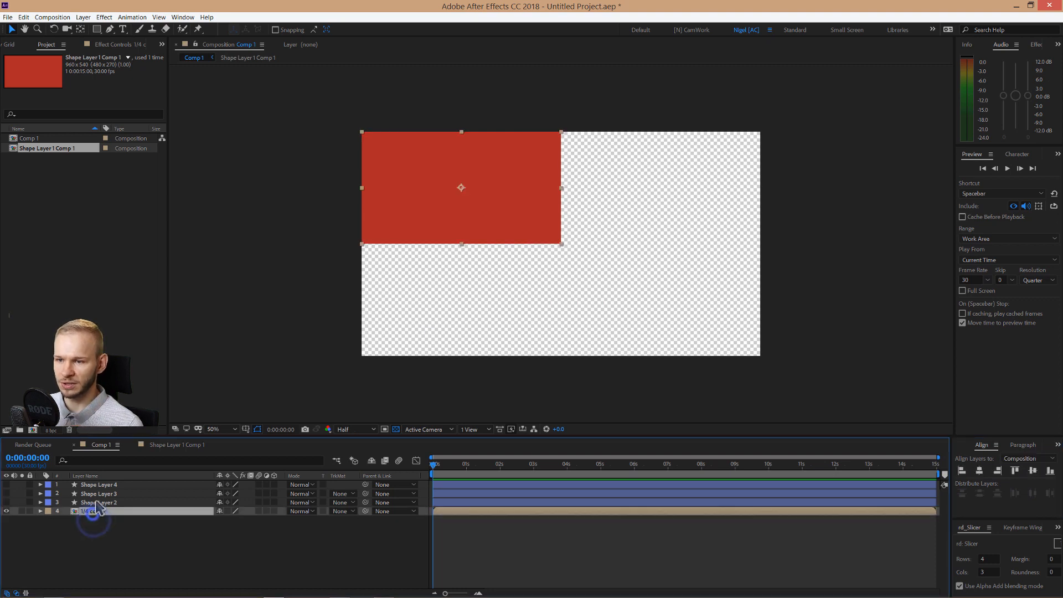
{"action": "left_click", "coordinate": [90, 476]}
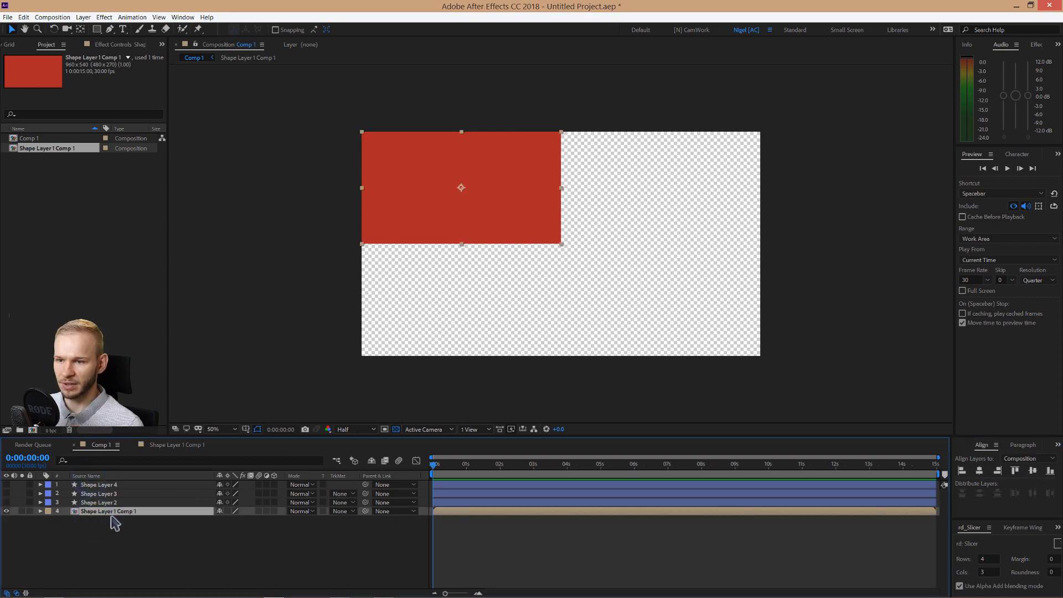
{"action": "left_click", "coordinate": [35, 149]}
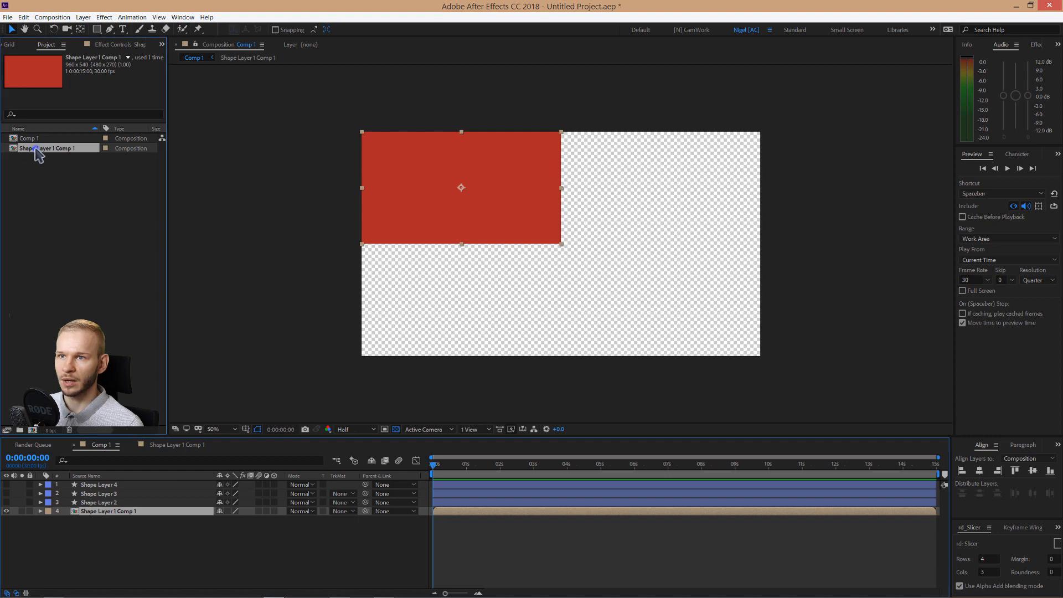
{"action": "key", "text": "Return"}
{"action": "type", "text": "1/4 comp"}
{"action": "key", "text": "Return"}
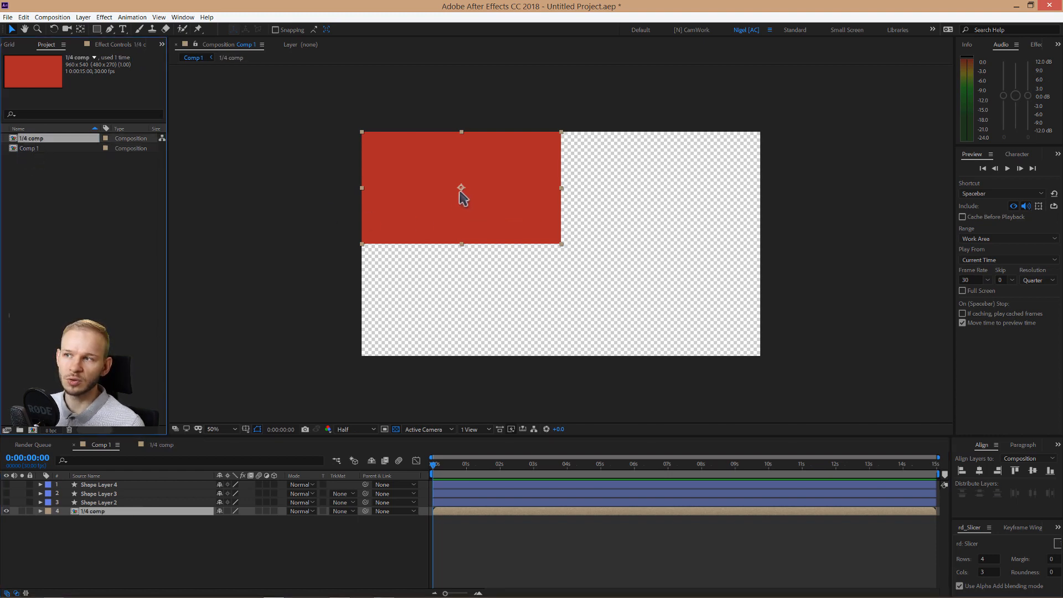
Step: Duplicate the 1/4 comp composition three times in the project
{"action": "left_click", "coordinate": [439, 273]}
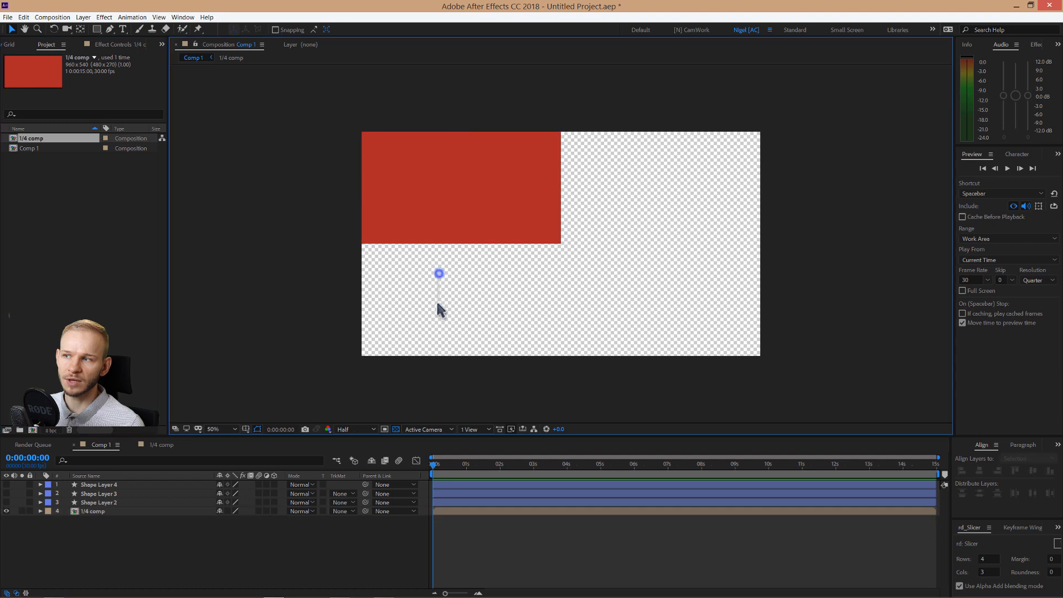
{"action": "left_click", "coordinate": [46, 139]}
{"action": "key", "text": "ctrl+d"}
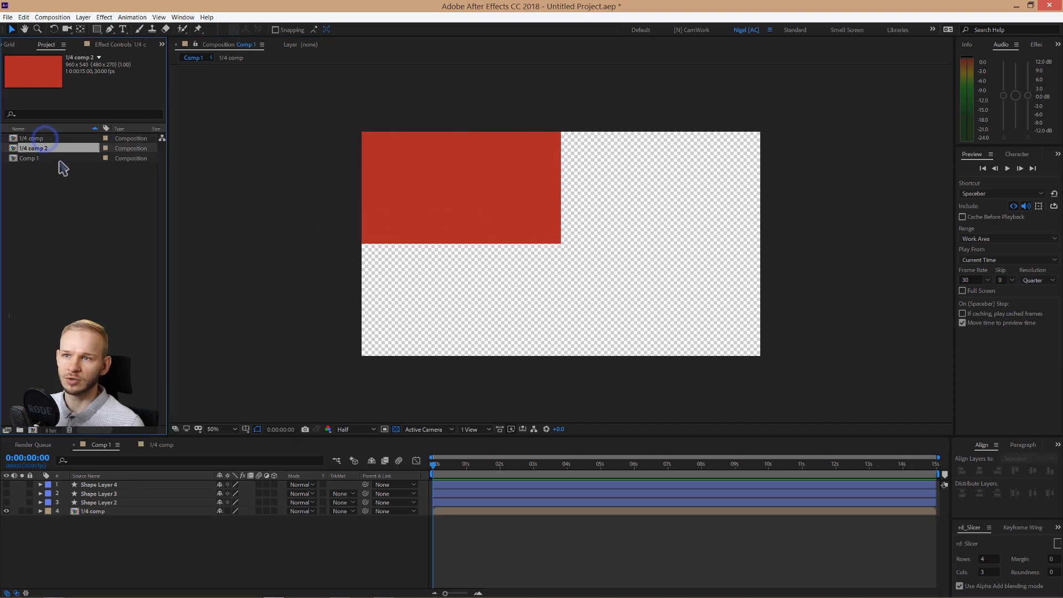
{"action": "key", "text": "ctrl+d"}
{"action": "key", "text": "ctrl+d"}
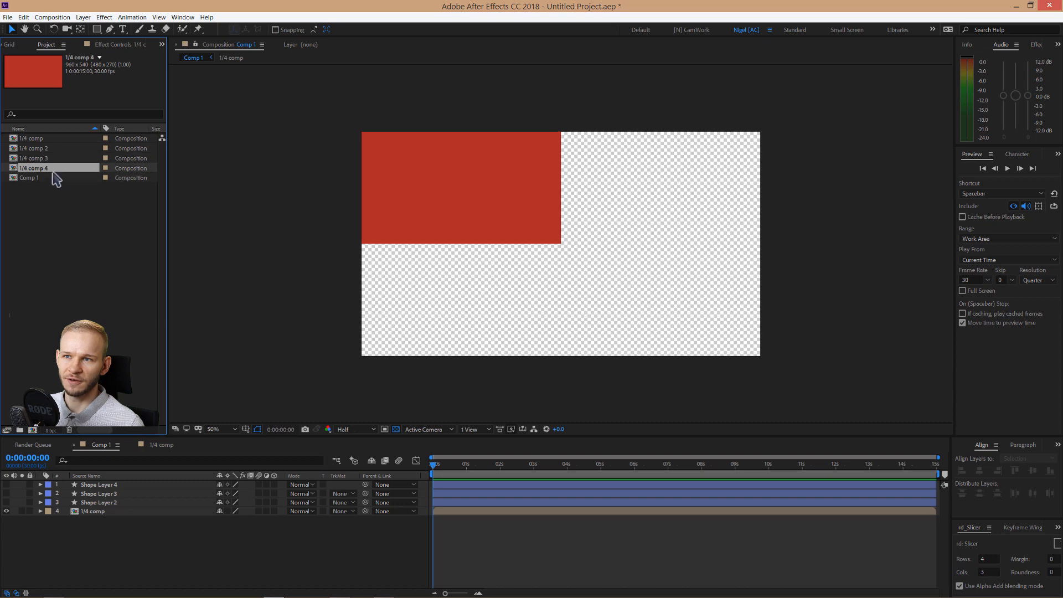
Step: Add 1/4 comp 2 to Comp 1 beneath the 1/4 comp layer and align it to the composition's right and top edges
{"action": "left_click", "coordinate": [46, 148]}
{"action": "left_click_drag", "start_coordinate": [45, 149], "coordinate": [119, 537]}
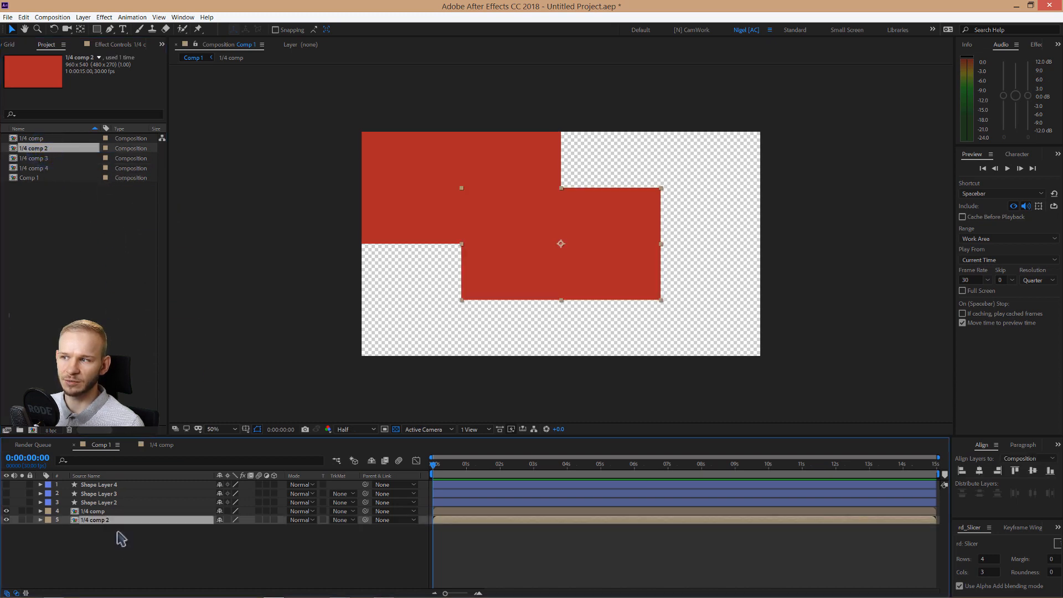
{"action": "left_click", "coordinate": [997, 471]}
{"action": "left_click", "coordinate": [1014, 471]}
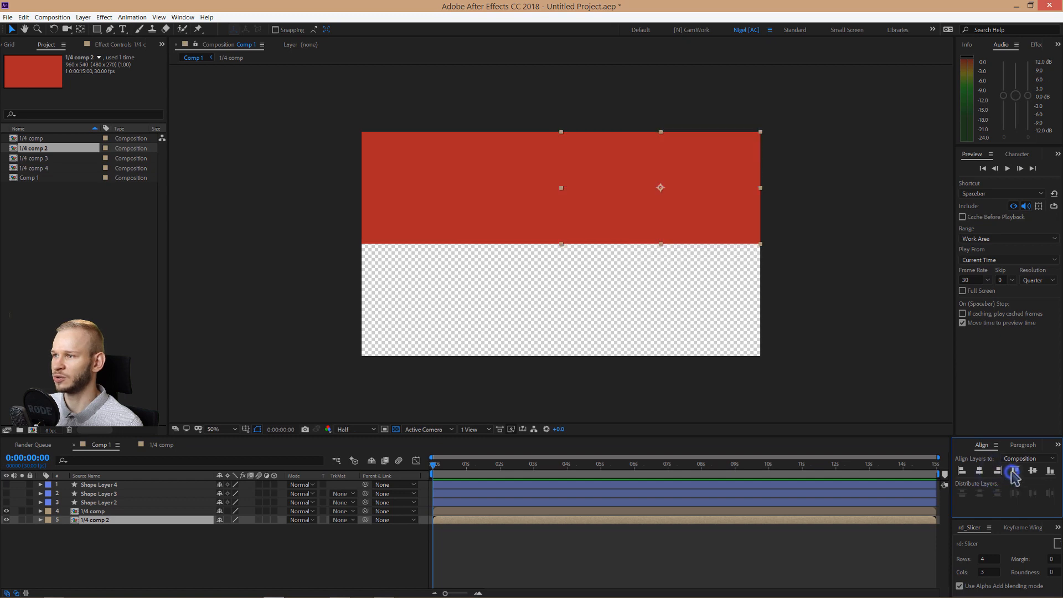
{"action": "left_click", "coordinate": [538, 293]}
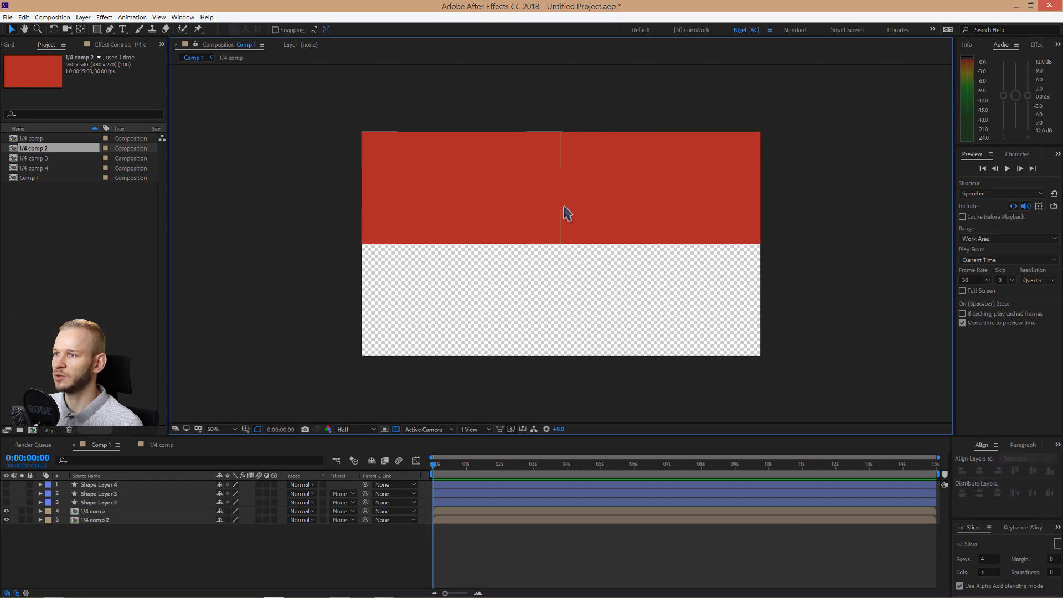
{"action": "scroll", "coordinate": [562, 249], "scroll_direction": "up", "scroll_amount": 5}
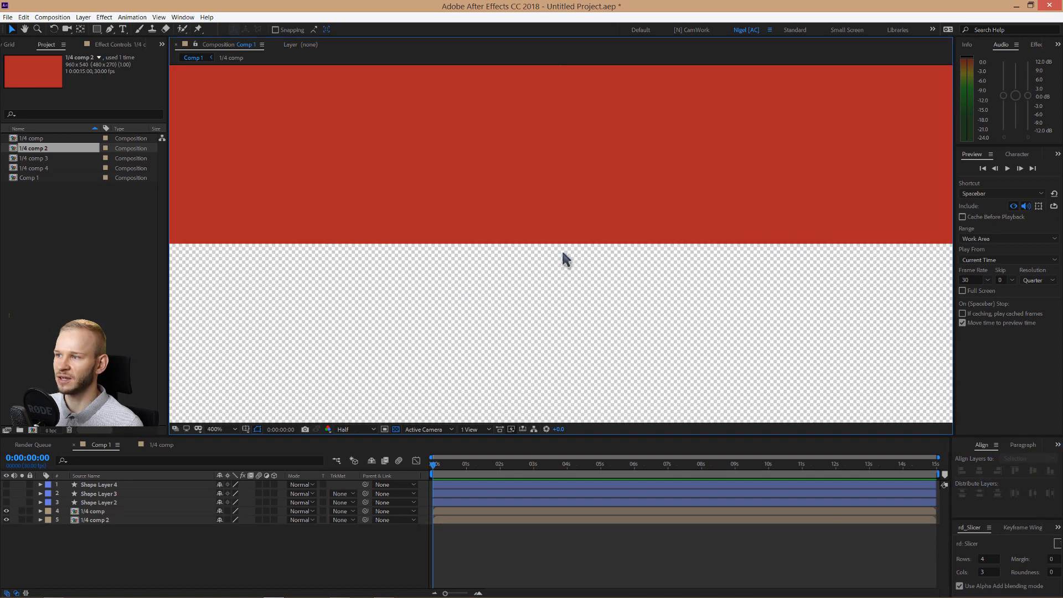
{"action": "left_click", "coordinate": [479, 197]}
{"action": "left_click", "coordinate": [635, 188]}
{"action": "scroll", "coordinate": [620, 202], "scroll_direction": "down", "scroll_amount": 8}
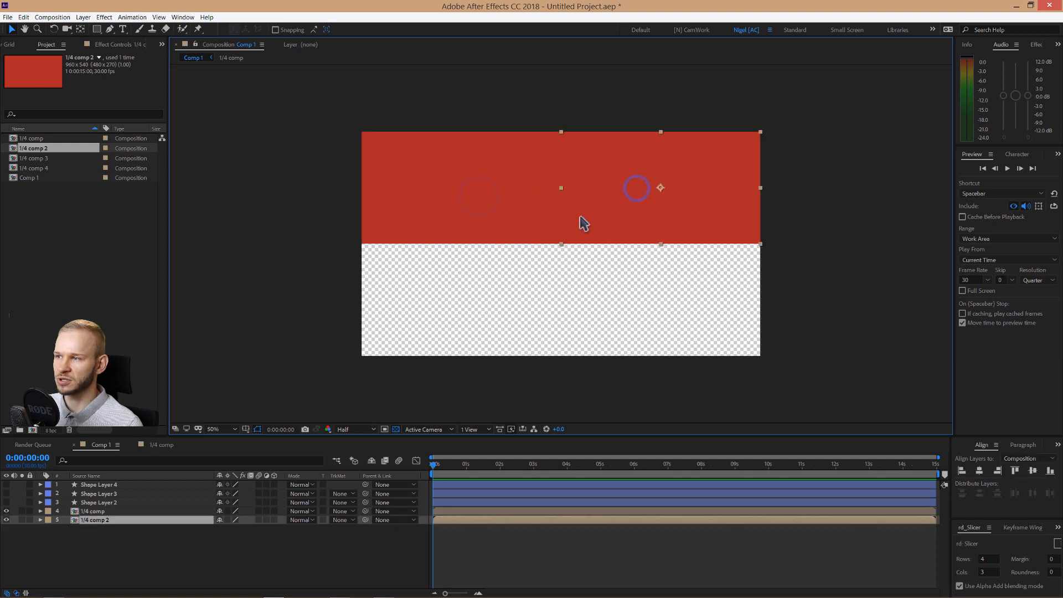
Step: Open 1/4 comp 2, add a 960 x 540 px grey-cyan solid above its shape layer, and return to Comp 1
{"action": "double_click", "coordinate": [617, 208]}
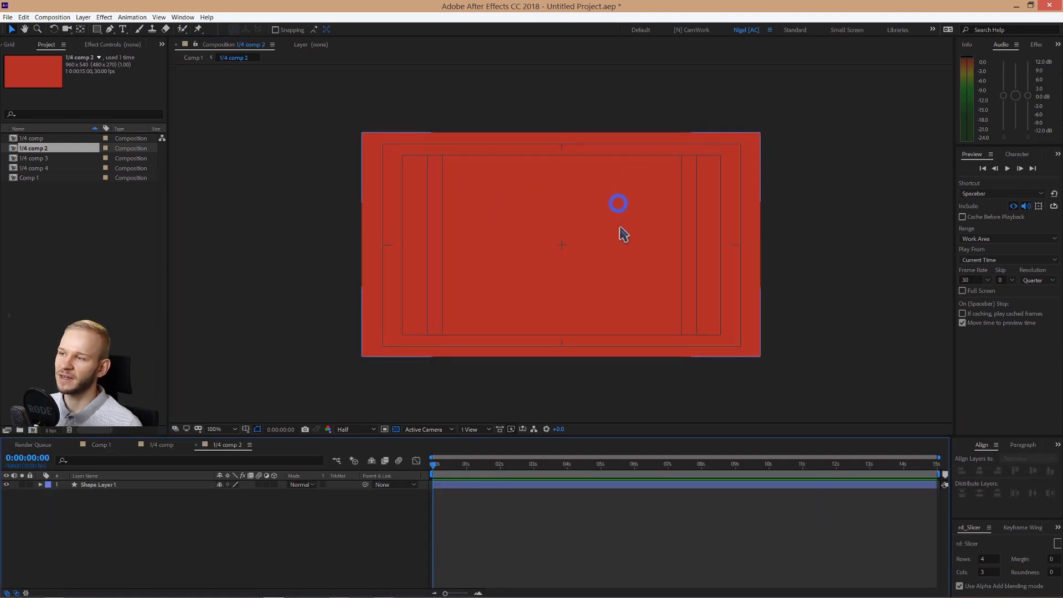
{"action": "key", "text": "ctrl+y"}
{"action": "left_click", "coordinate": [569, 398]}
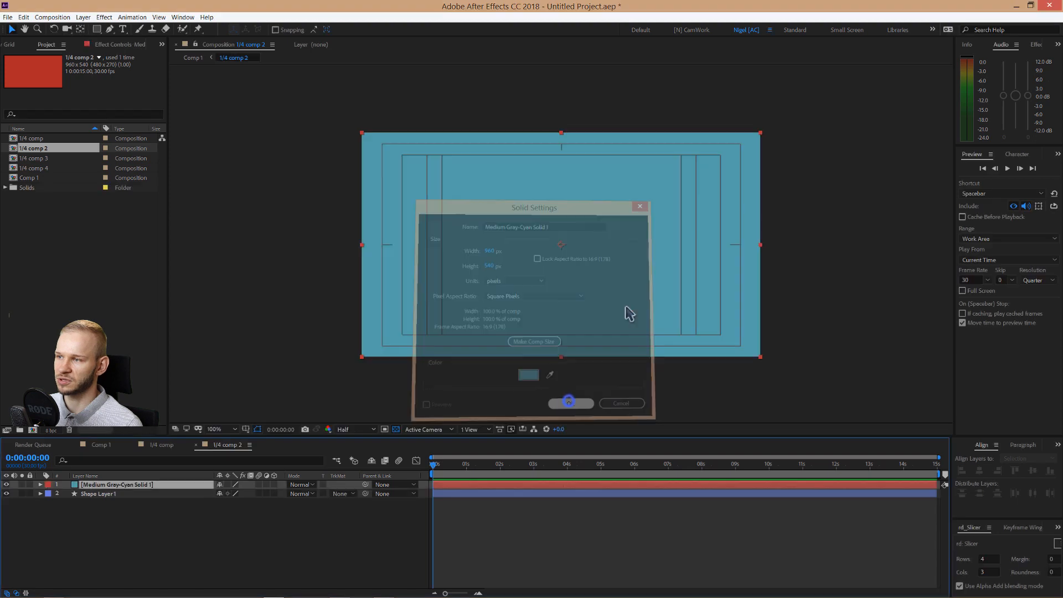
{"action": "left_click", "coordinate": [98, 457]}
{"action": "left_click_drag", "start_coordinate": [590, 190], "coordinate": [633, 196]}
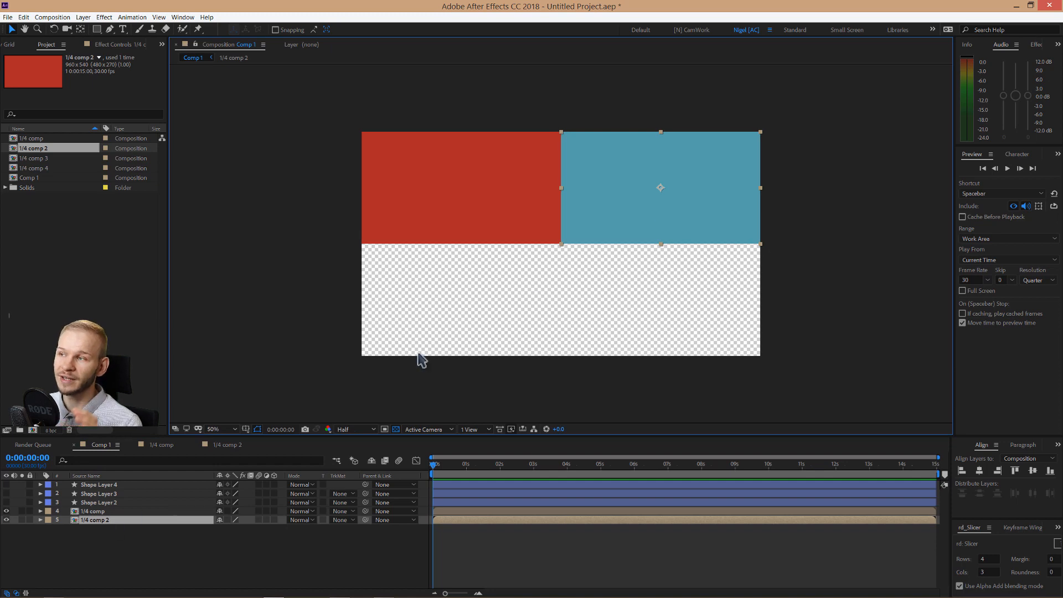